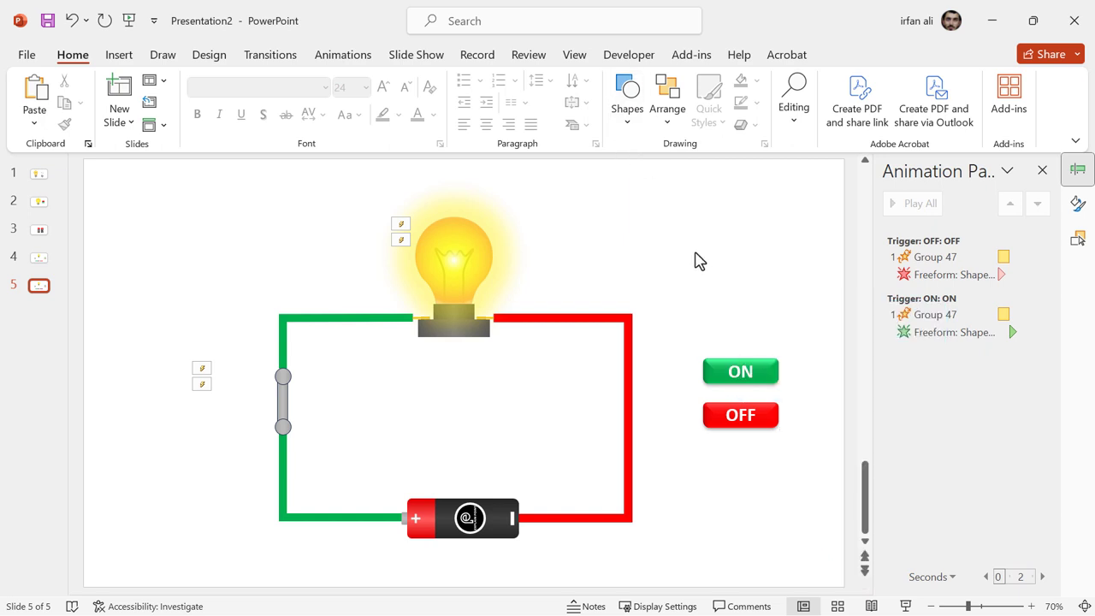
- Draw a circle about 1.25 cm across in the empty area between the bulb and the ON button
{"action": "left_click", "coordinate": [640, 124]}
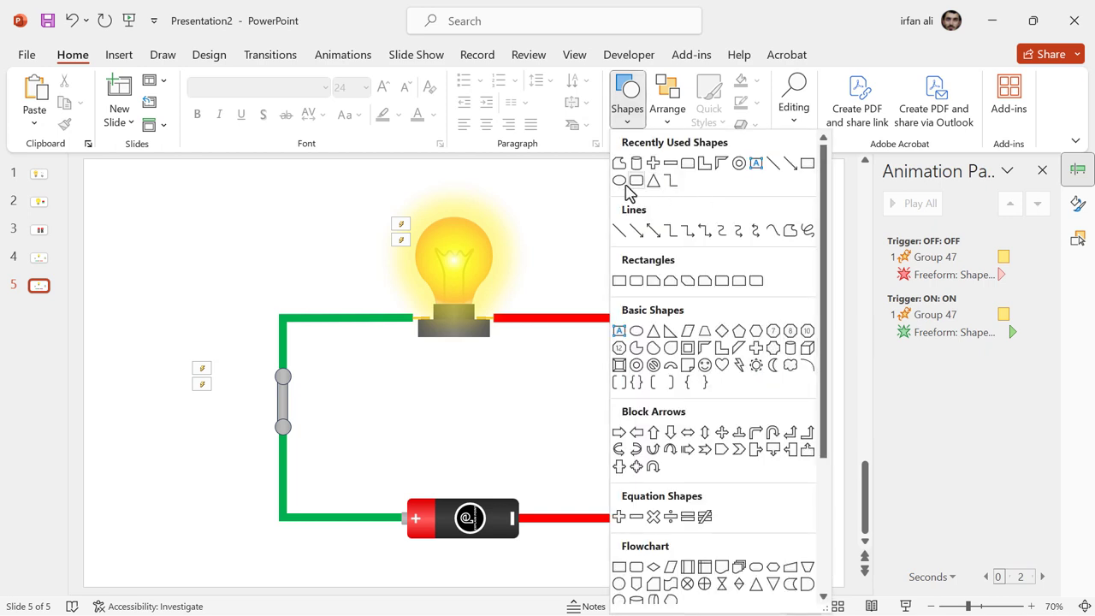
{"action": "left_click", "coordinate": [621, 181]}
{"action": "left_click_drag", "start_coordinate": [626, 222], "coordinate": [659, 254]}
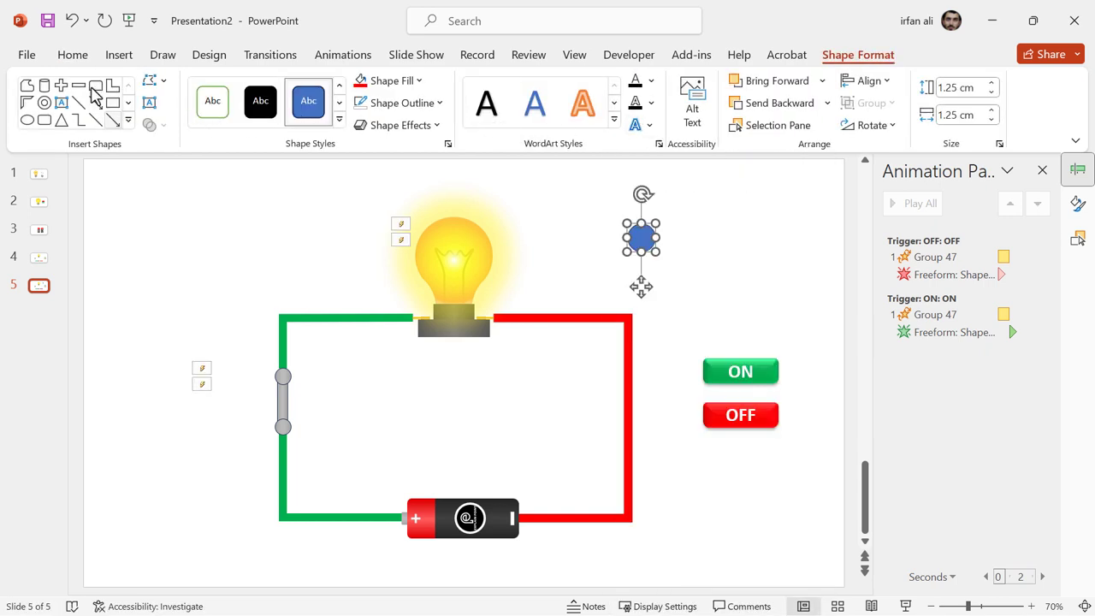
- Insert a minus-sign equation shape about 0.66 cm high and 0.89 cm wide on top of the circle
{"action": "left_click", "coordinate": [128, 119]}
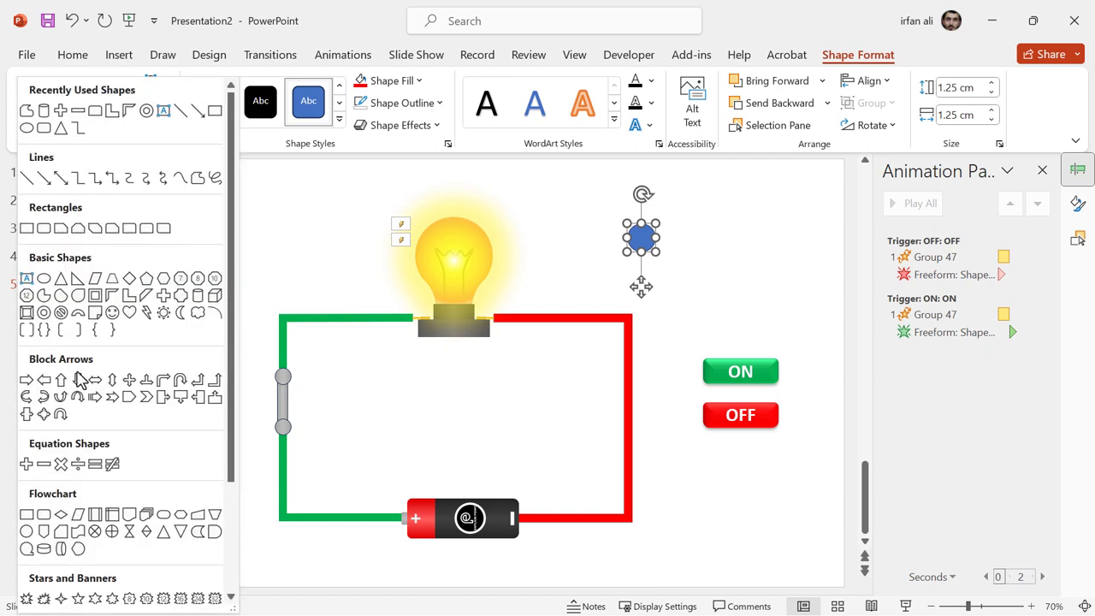
{"action": "left_click", "coordinate": [44, 465]}
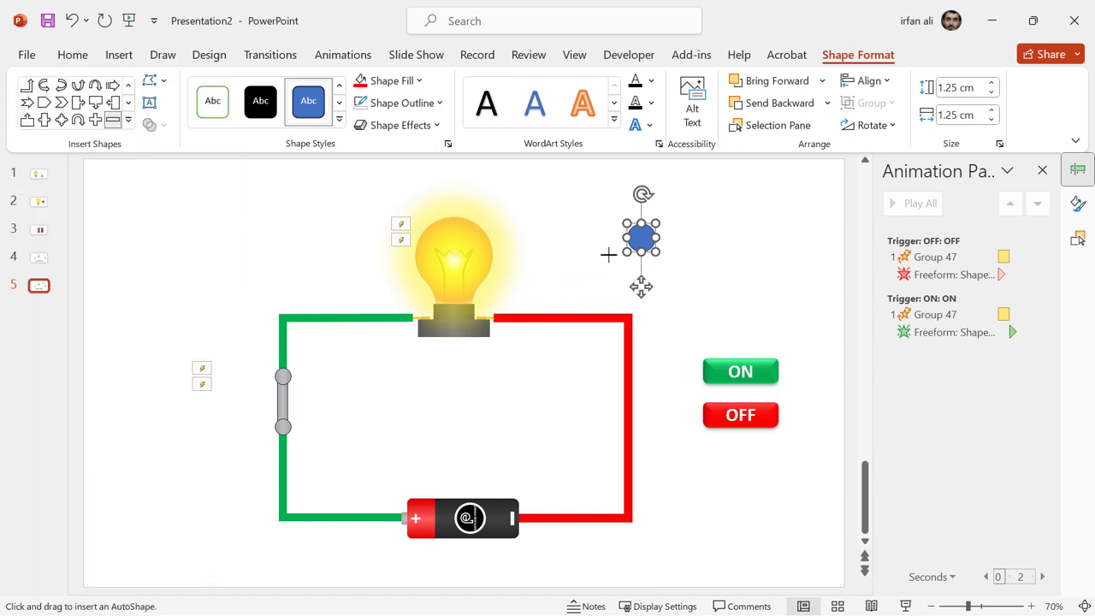
{"action": "left_click_drag", "start_coordinate": [632, 233], "coordinate": [654, 248]}
{"action": "scroll", "coordinate": [655, 247], "scroll_direction": "up", "scroll_amount": 5, "text": "ctrl"}
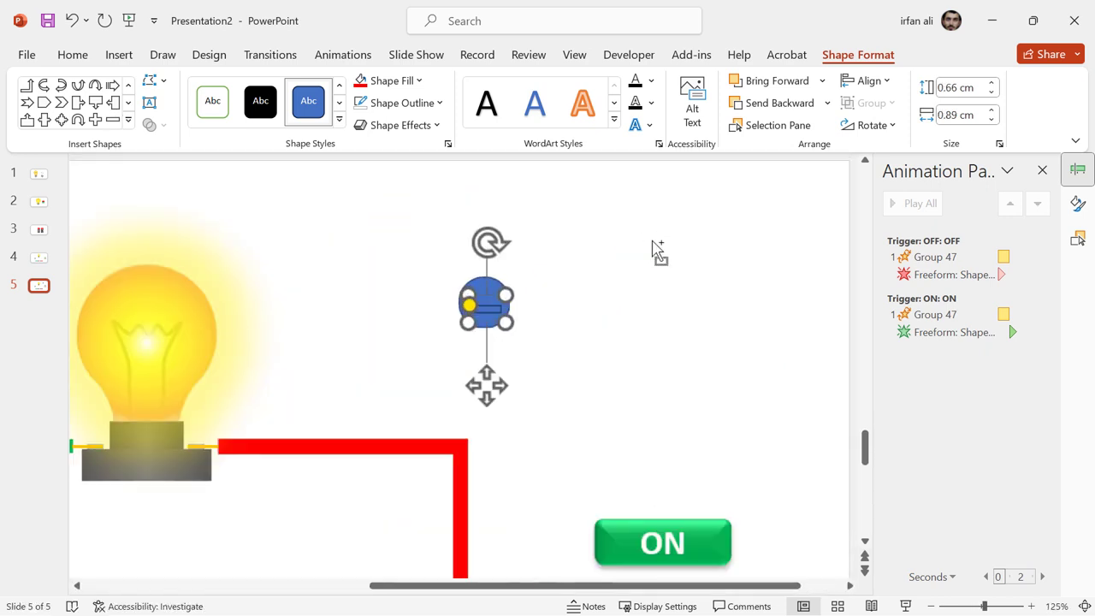
- Fill the minus sign with white and the circle with yellow
{"action": "left_click", "coordinate": [393, 80]}
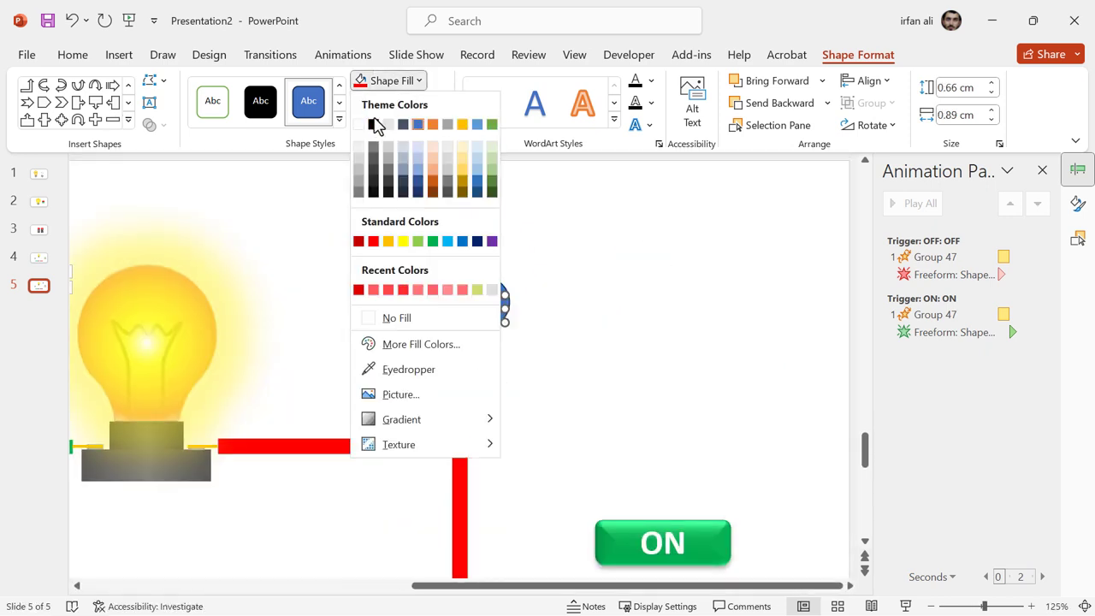
{"action": "left_click", "coordinate": [367, 122]}
{"action": "left_click", "coordinate": [486, 315]}
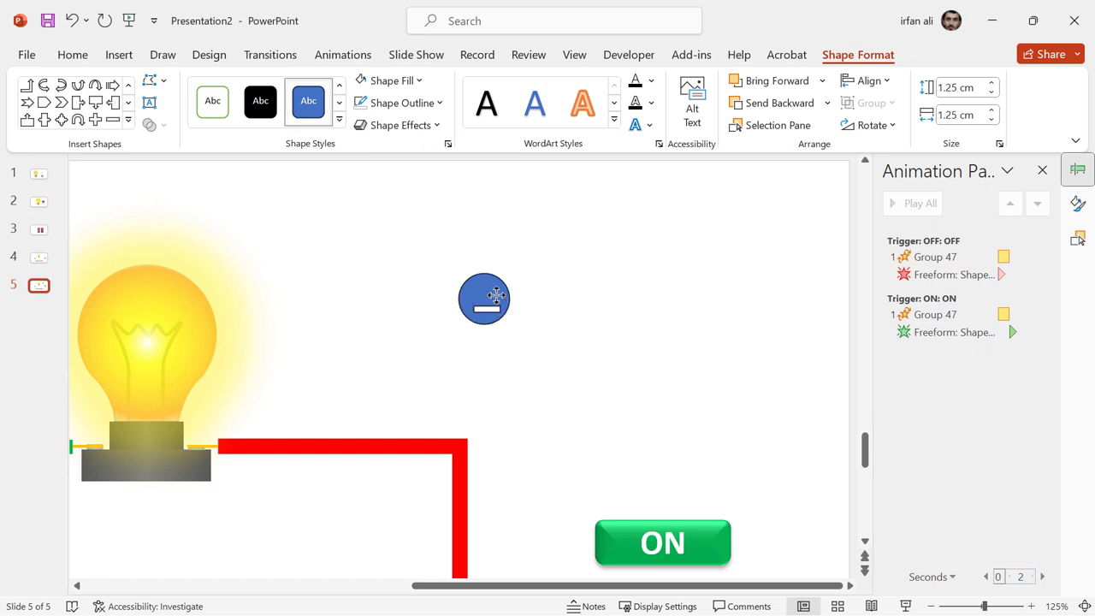
{"action": "left_click", "coordinate": [391, 80]}
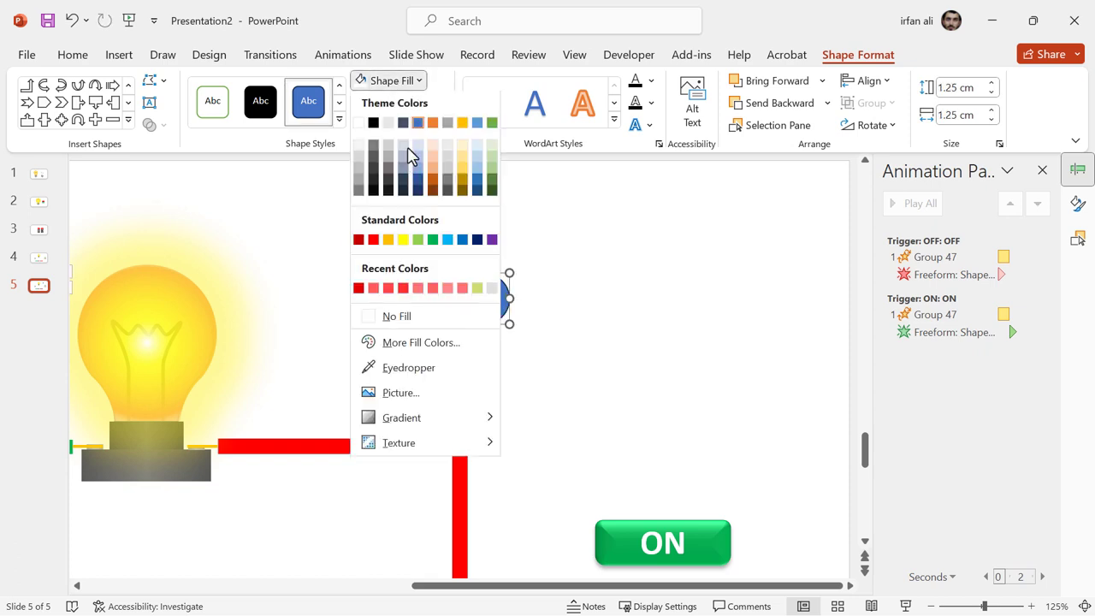
{"action": "left_click", "coordinate": [404, 242]}
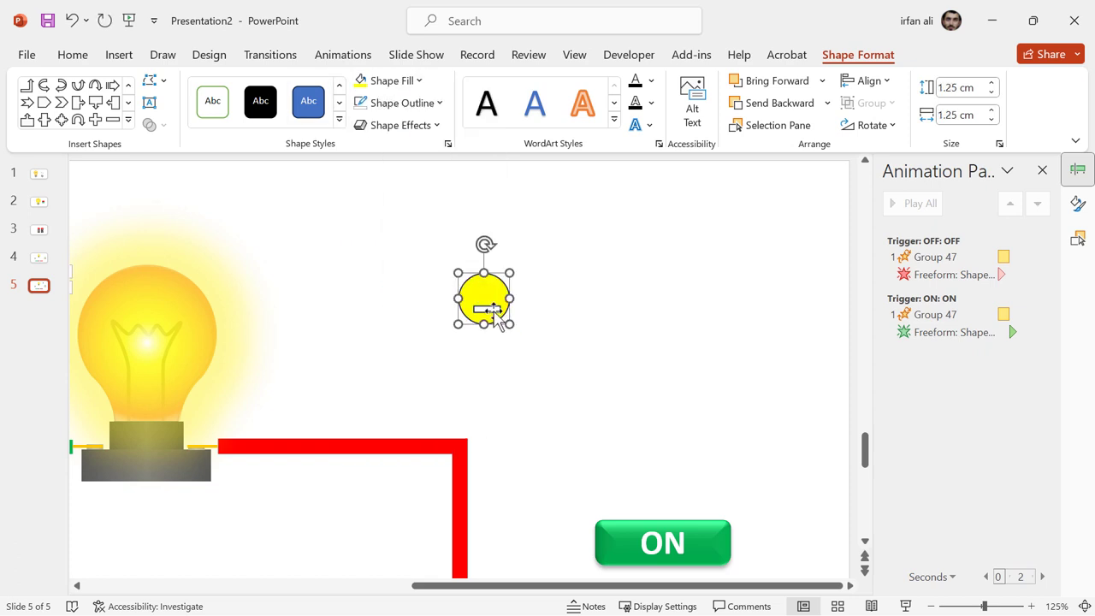
- Move the minus sign to the circle's centre, give it a black outline and enlarge it slightly
{"action": "left_click", "coordinate": [495, 314]}
{"action": "left_click", "coordinate": [390, 103]}
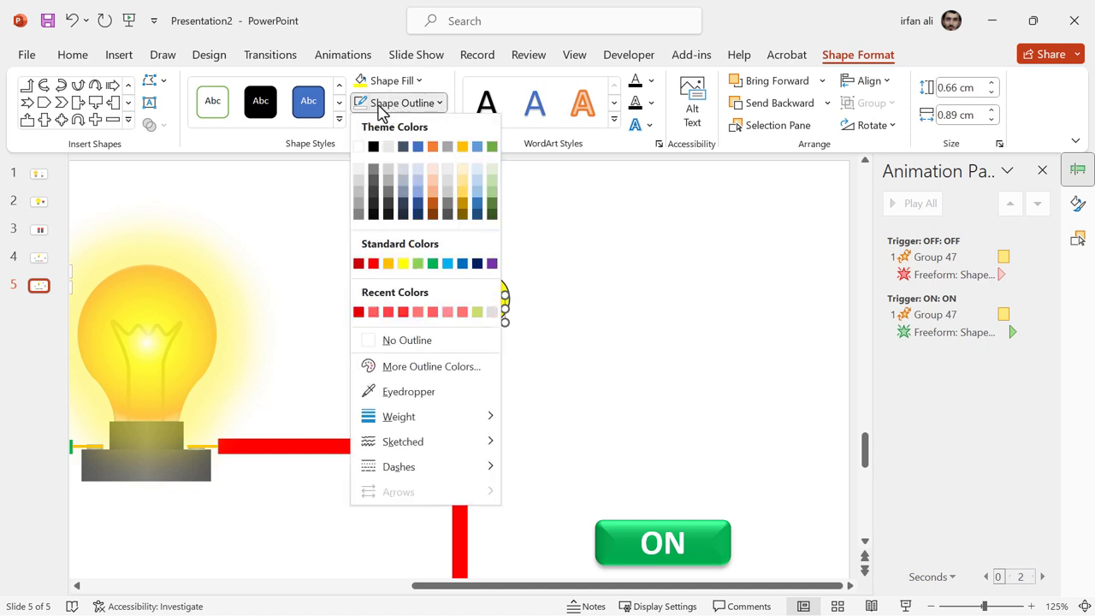
{"action": "left_click", "coordinate": [407, 340]}
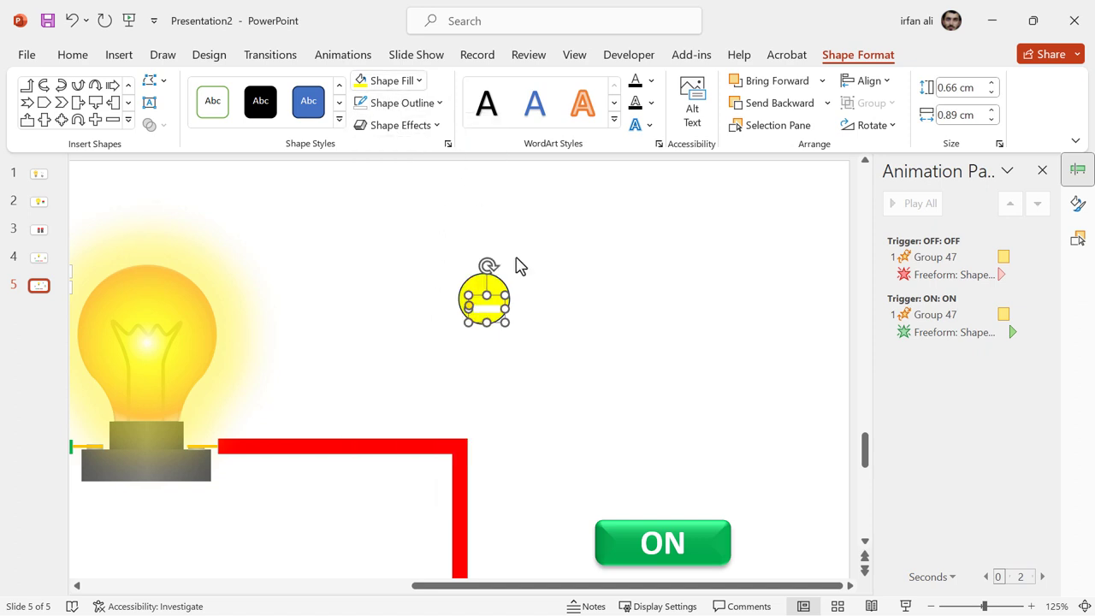
{"action": "left_click", "coordinate": [490, 298]}
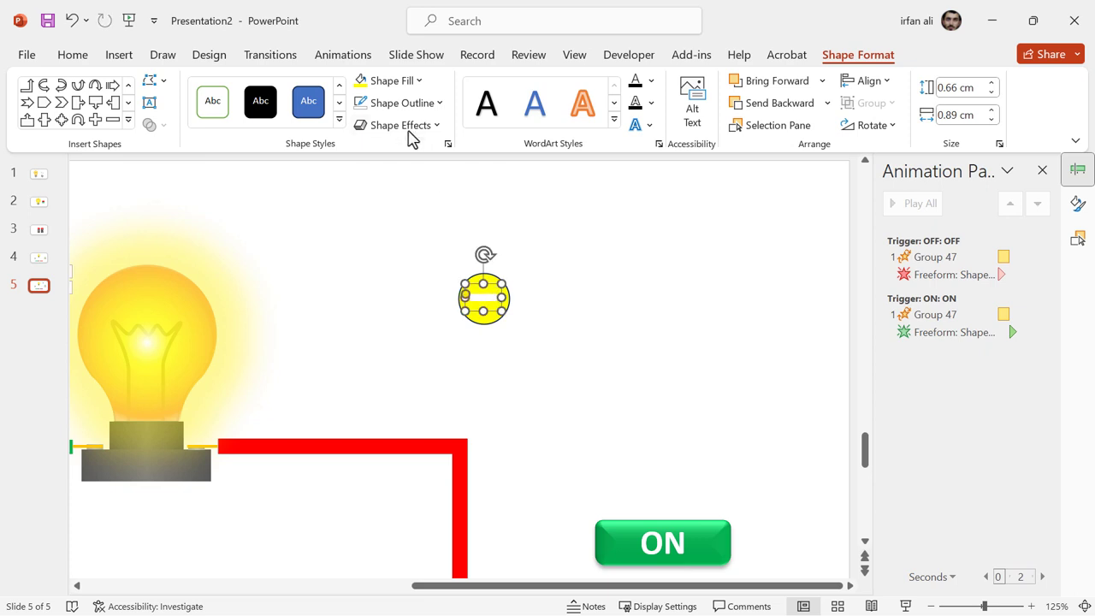
{"action": "left_click", "coordinate": [414, 103]}
{"action": "left_click", "coordinate": [374, 147]}
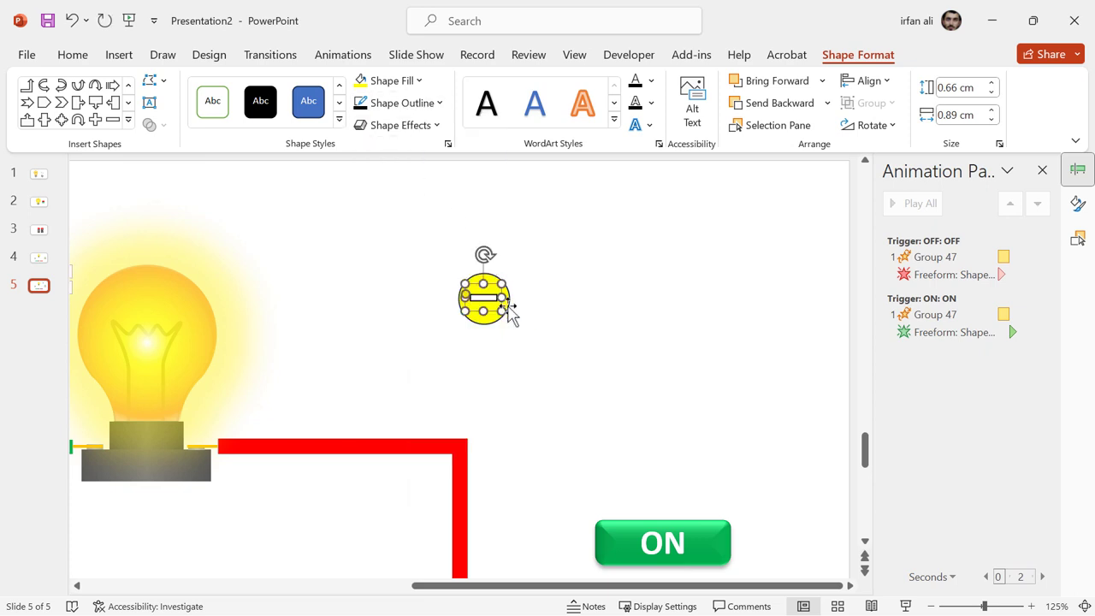
{"action": "left_click", "coordinate": [510, 316]}
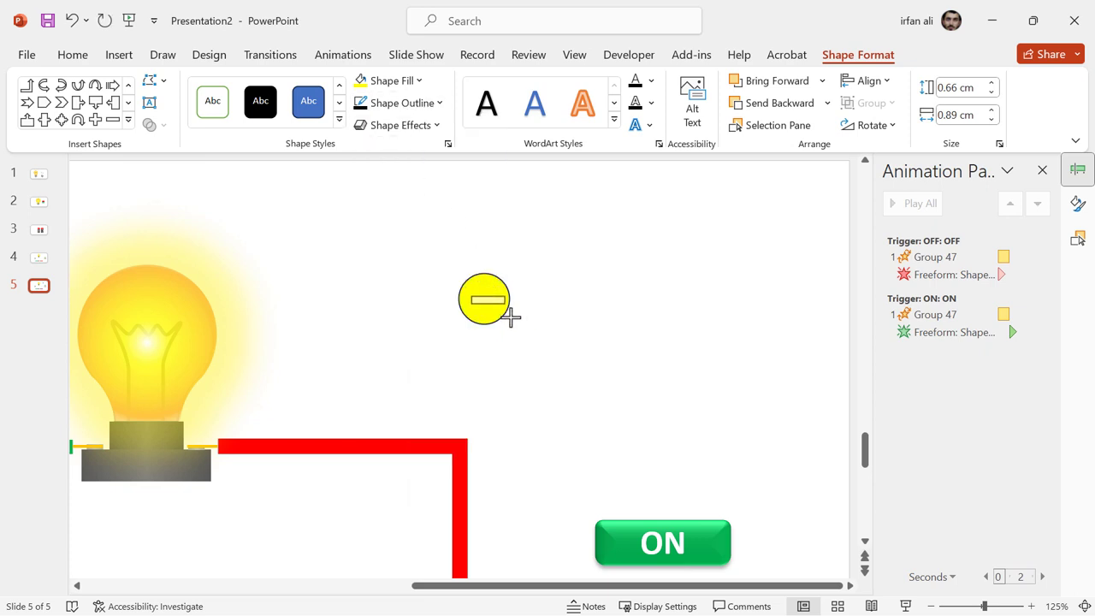
{"action": "left_click", "coordinate": [510, 319]}
- Align the circle and minus sign with Align Center and Align Middle, and group them
{"action": "left_click", "coordinate": [420, 286]}
{"action": "left_click_drag", "start_coordinate": [416, 248], "coordinate": [541, 361]}
{"action": "left_click", "coordinate": [858, 54]}
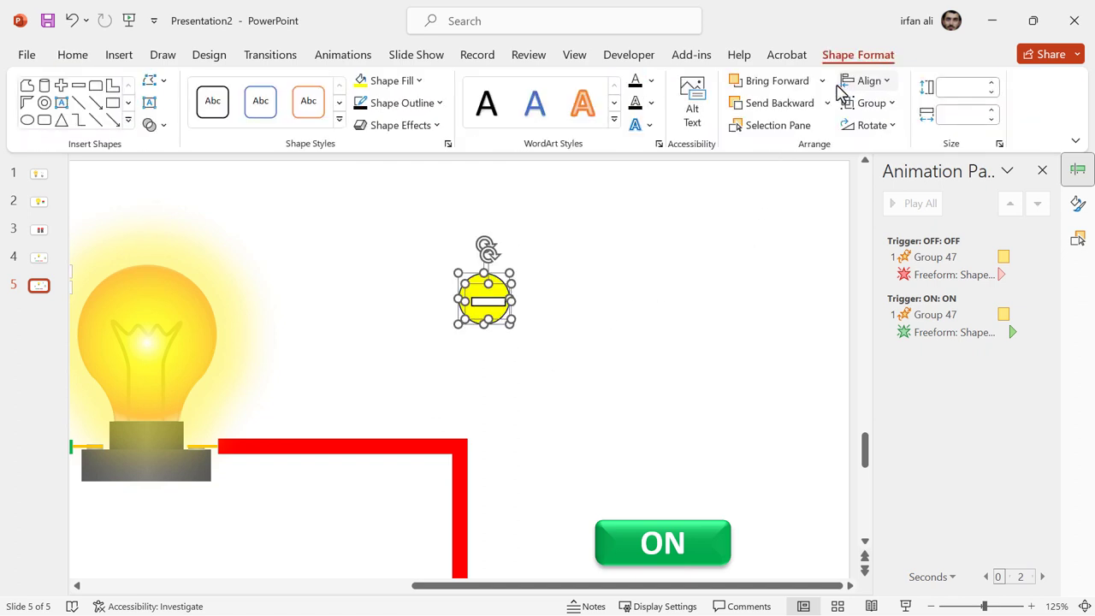
{"action": "left_click", "coordinate": [869, 81]}
{"action": "left_click", "coordinate": [873, 81]}
{"action": "left_click", "coordinate": [873, 81]}
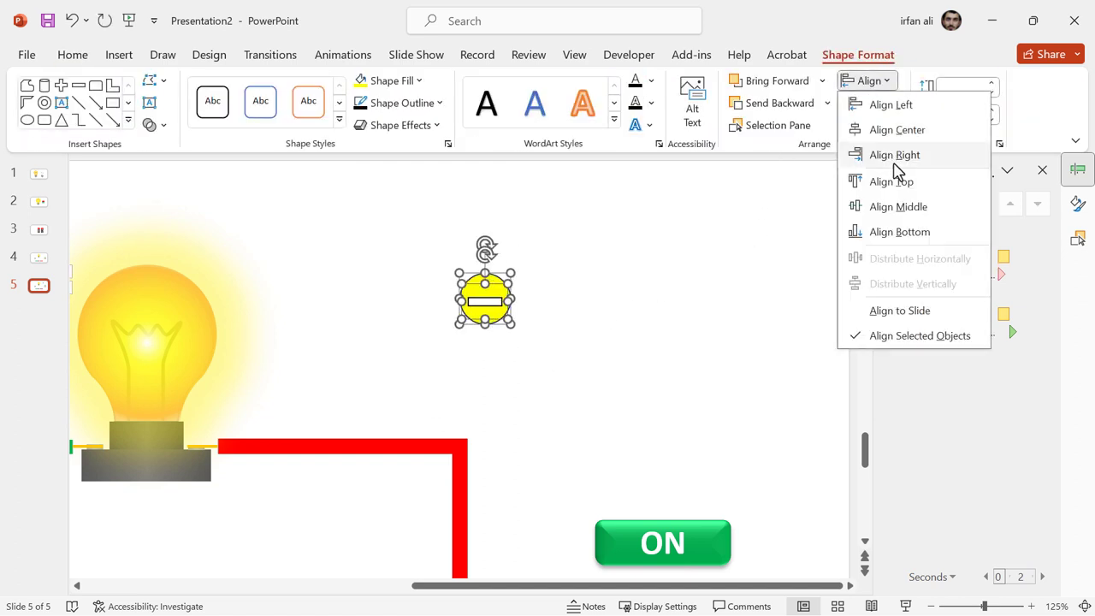
{"action": "left_click", "coordinate": [898, 209]}
{"action": "key", "text": "ctrl+g"}
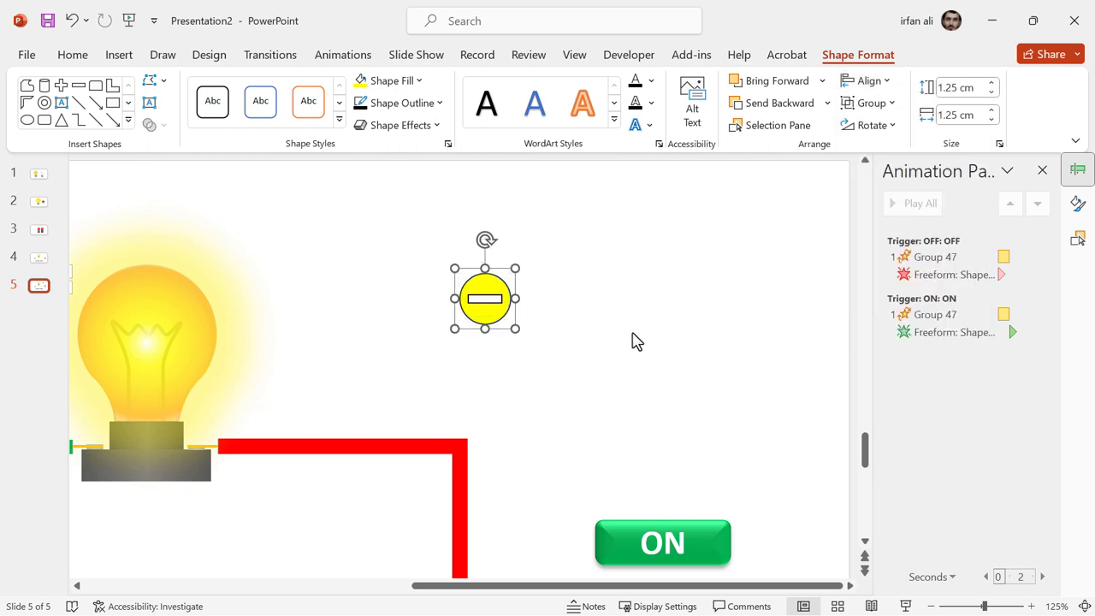
- Move the grouped symbol onto the green wire beside the battery's positive end and shrink it to about 0.55 cm
{"action": "scroll", "coordinate": [542, 321], "scroll_direction": "down", "scroll_amount": 5}
{"action": "left_click_drag", "start_coordinate": [637, 246], "coordinate": [379, 521]}
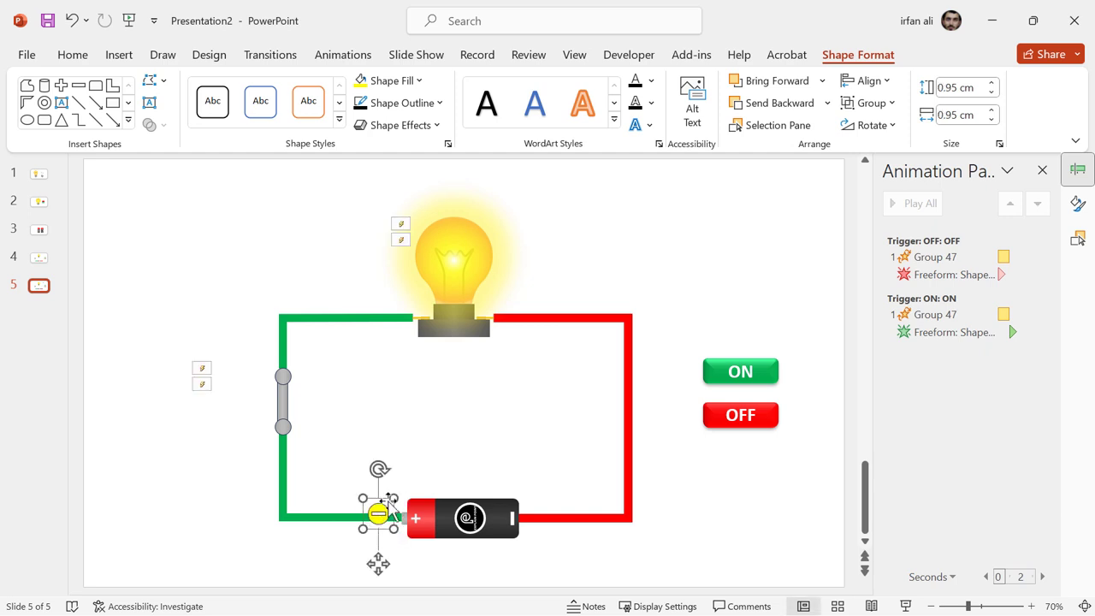
{"action": "left_click", "coordinate": [438, 464]}
{"action": "left_click", "coordinate": [377, 517]}
{"action": "scroll", "coordinate": [375, 522], "scroll_direction": "up", "scroll_amount": 5}
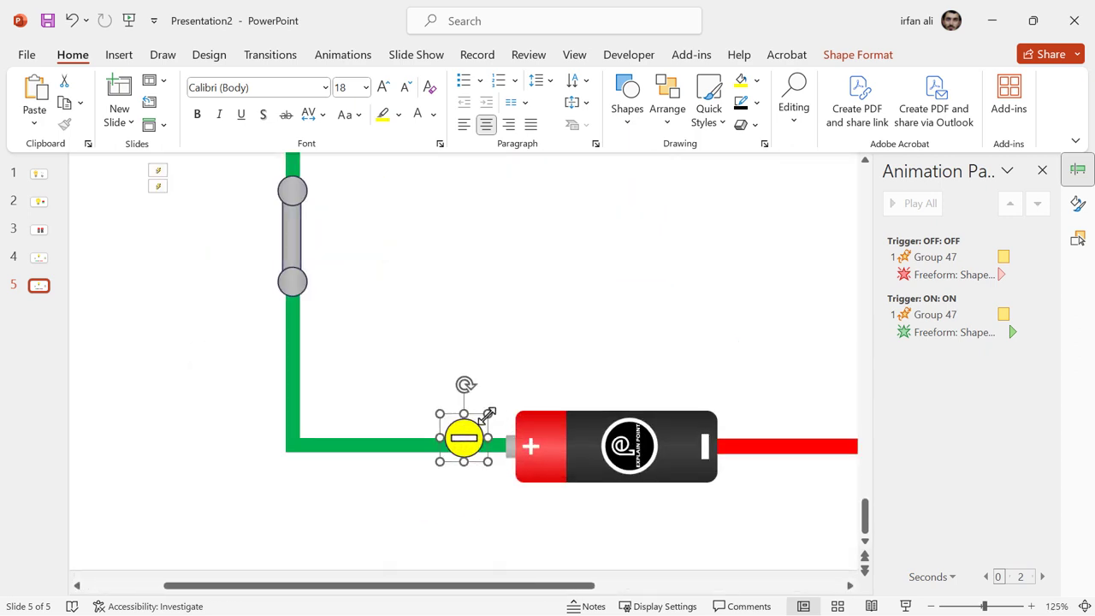
{"action": "left_click_drag", "start_coordinate": [485, 415], "coordinate": [465, 454]}
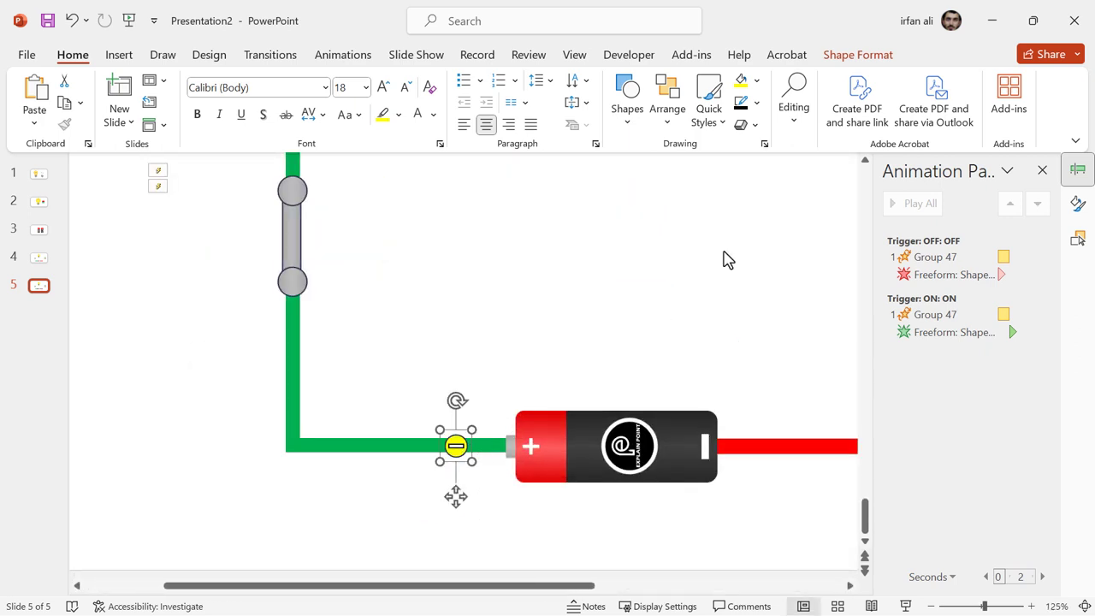
- Set the symbol's height and width to 0.4 cm and move it along the green wire next to the battery terminal
{"action": "left_click", "coordinate": [872, 57]}
{"action": "left_click", "coordinate": [991, 93]}
{"action": "left_click", "coordinate": [991, 93]}
{"action": "left_click", "coordinate": [991, 93]}
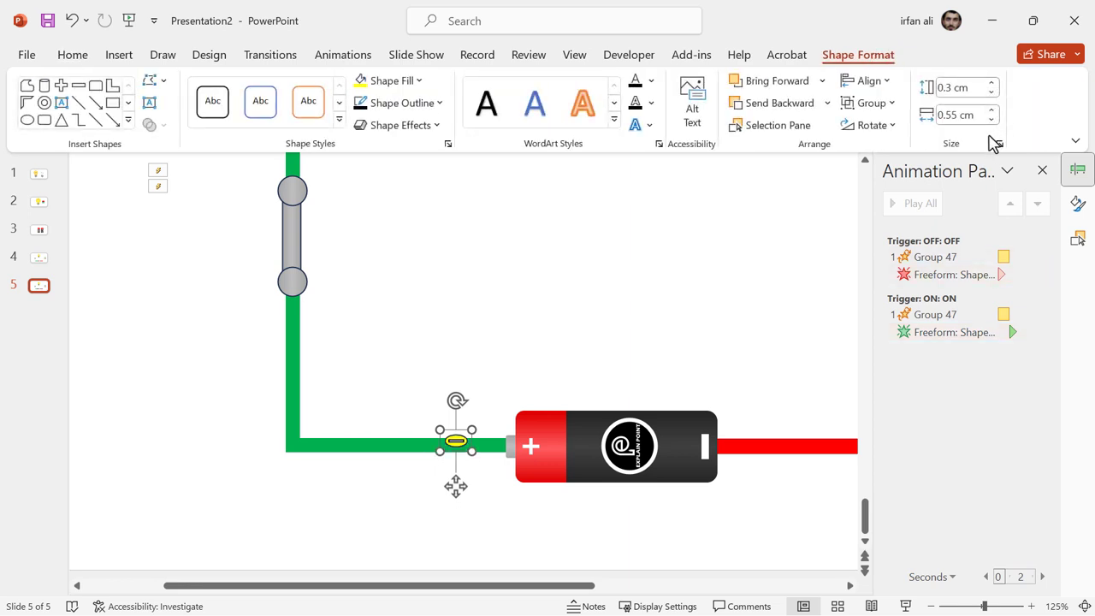
{"action": "left_click", "coordinate": [991, 119]}
{"action": "left_click", "coordinate": [991, 120]}
{"action": "left_click", "coordinate": [991, 120]}
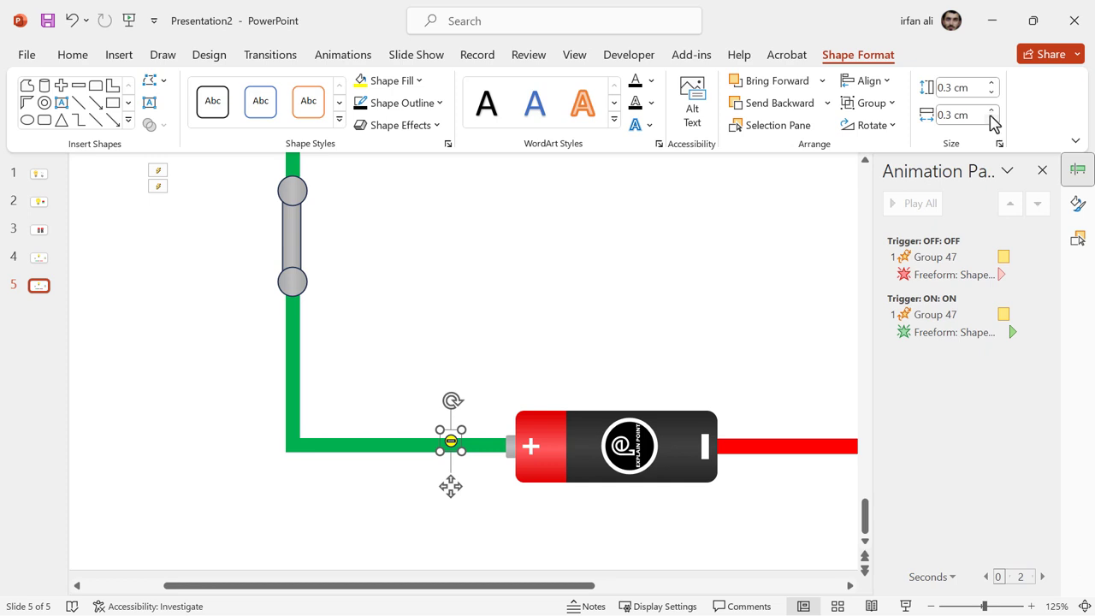
{"action": "left_click", "coordinate": [991, 110]}
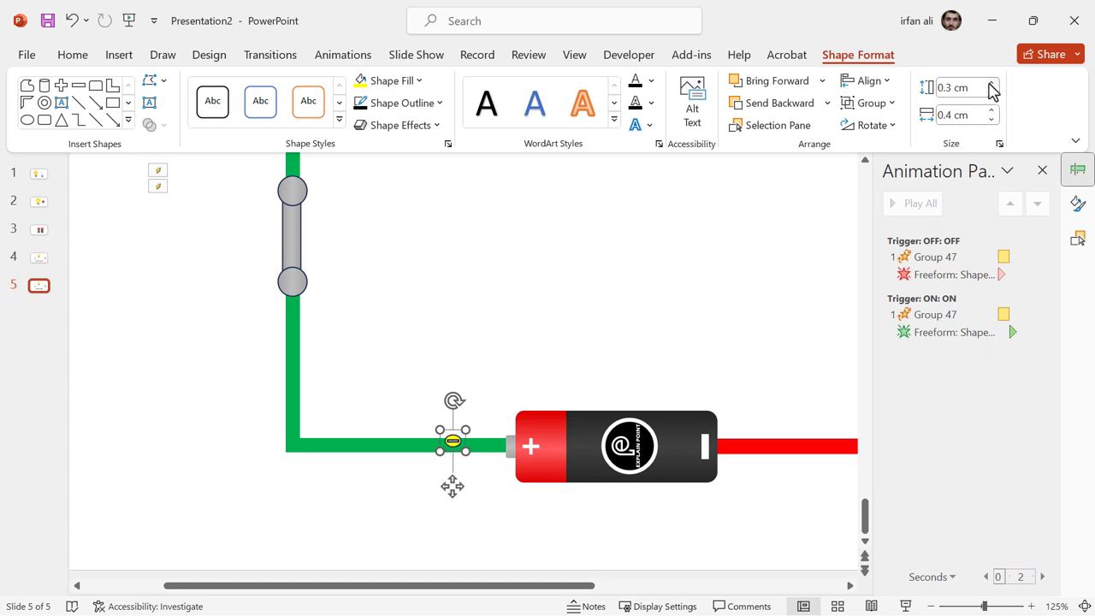
{"action": "left_click", "coordinate": [992, 83]}
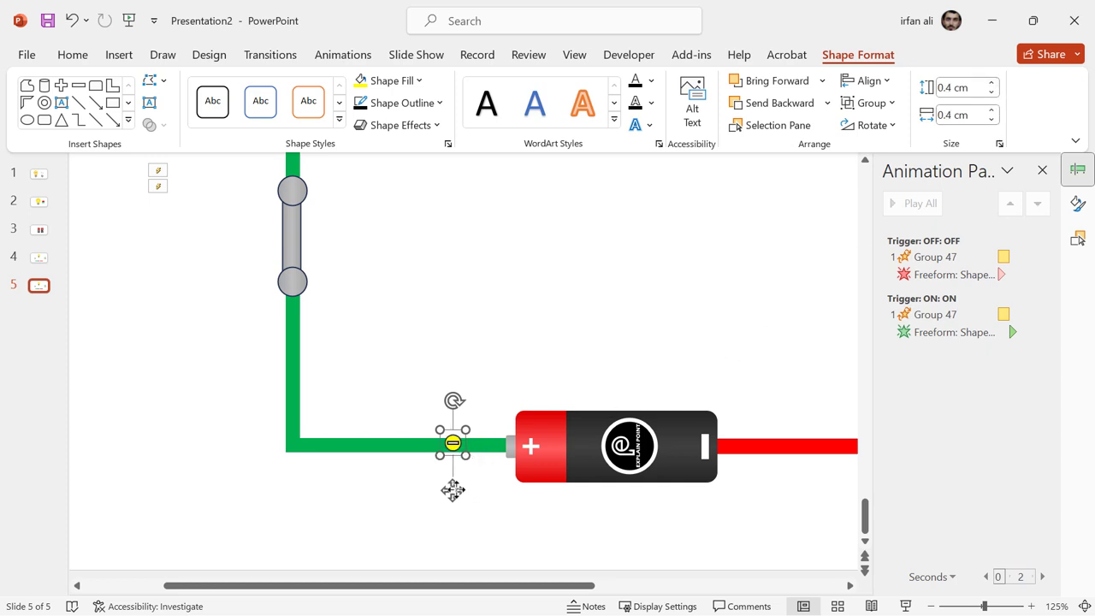
{"action": "left_click_drag", "start_coordinate": [453, 490], "coordinate": [478, 487]}
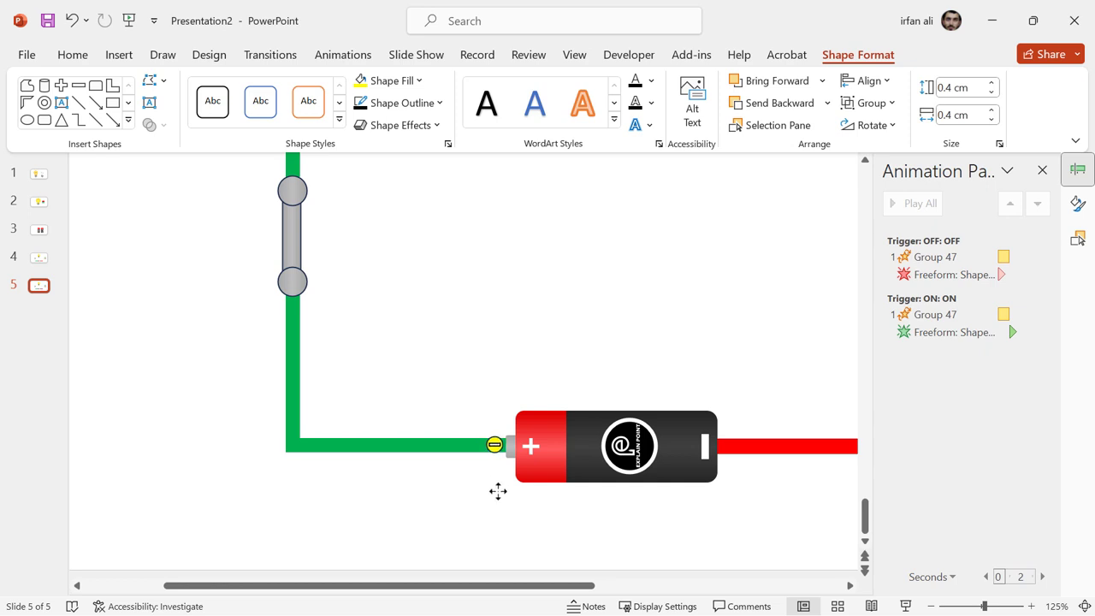
- Fill the symbol's circle with the standard orange colour and remove its outline
{"action": "scroll", "coordinate": [499, 470], "scroll_direction": "up", "scroll_amount": 5}
{"action": "left_click", "coordinate": [471, 354]}
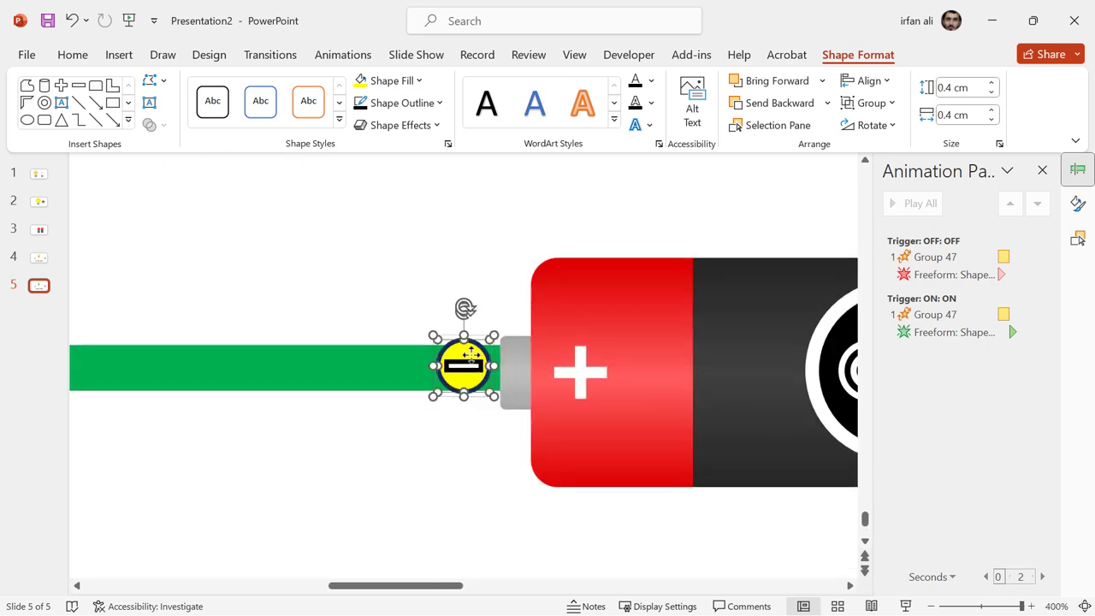
{"action": "left_click", "coordinate": [390, 80]}
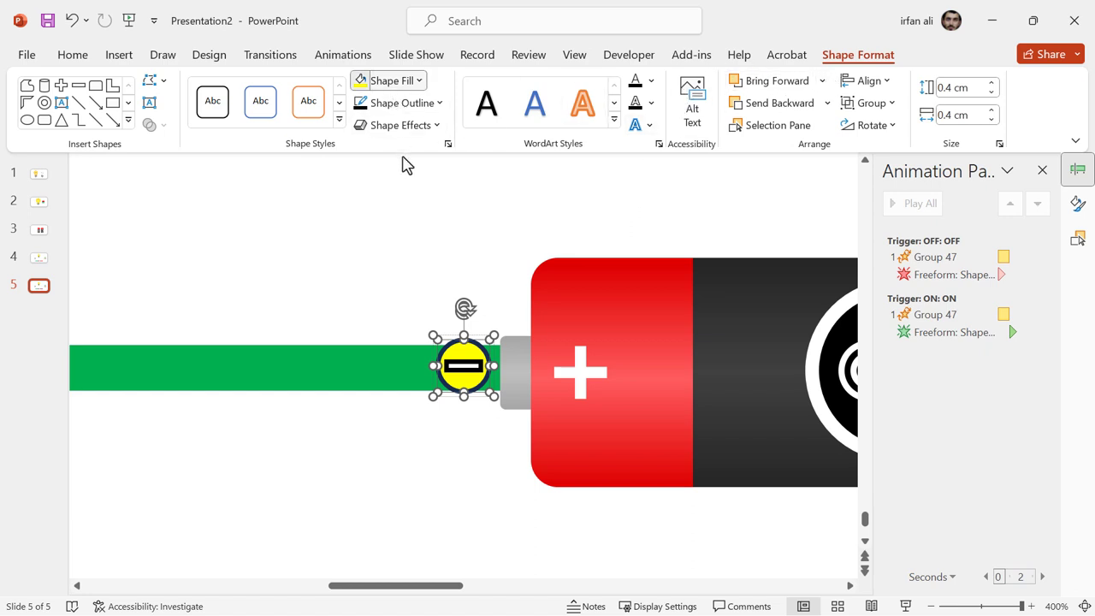
{"action": "left_click", "coordinate": [388, 241]}
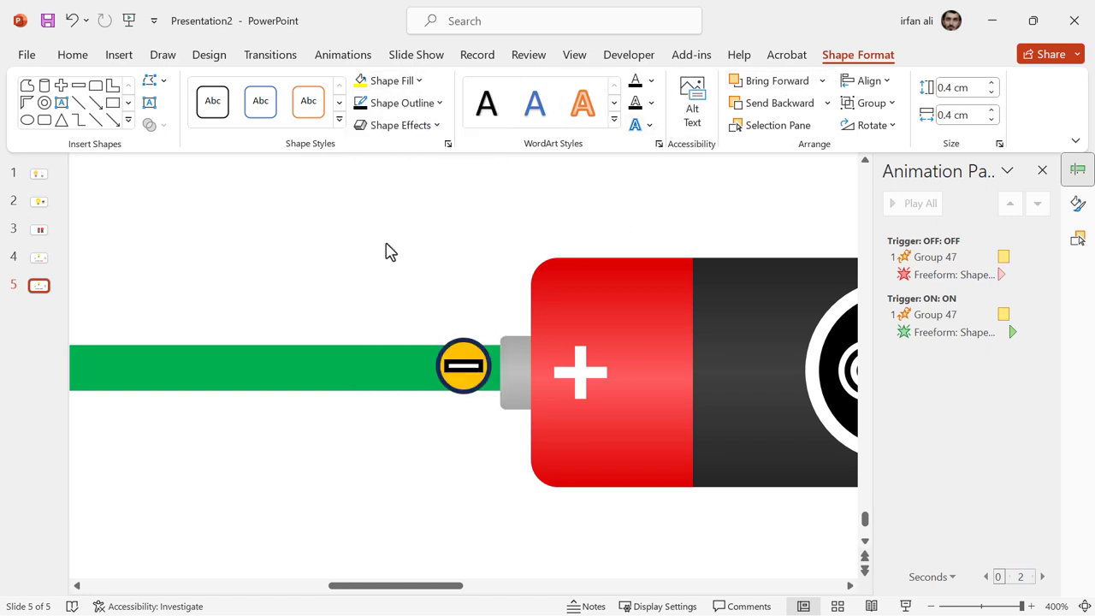
{"action": "left_click", "coordinate": [396, 103]}
{"action": "left_click", "coordinate": [402, 341]}
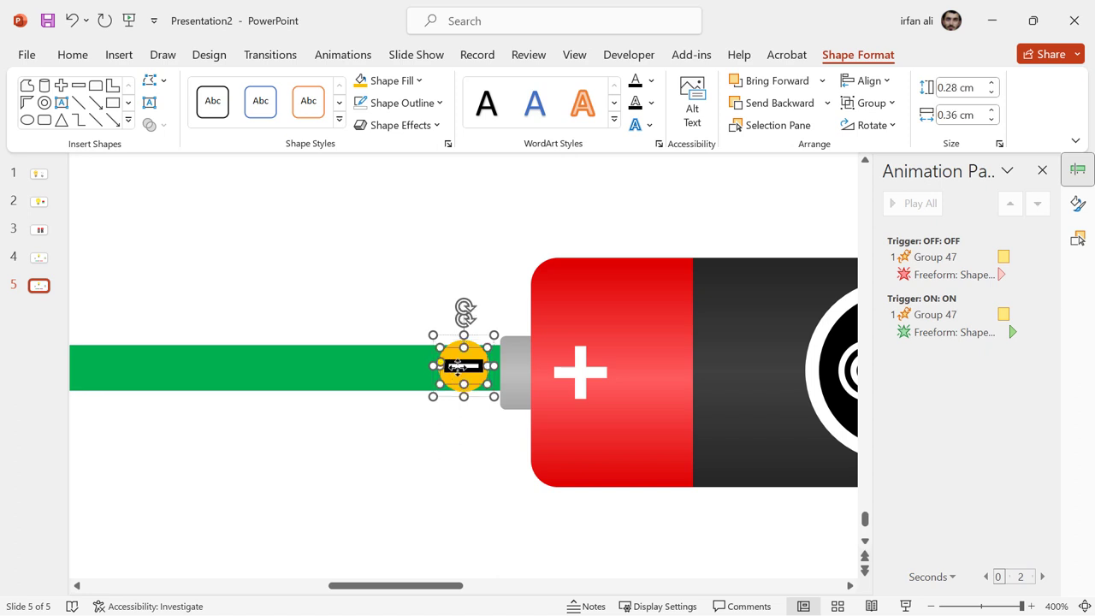
- Remove the outline from the minus sign inside the circle
{"action": "left_click", "coordinate": [399, 103]}
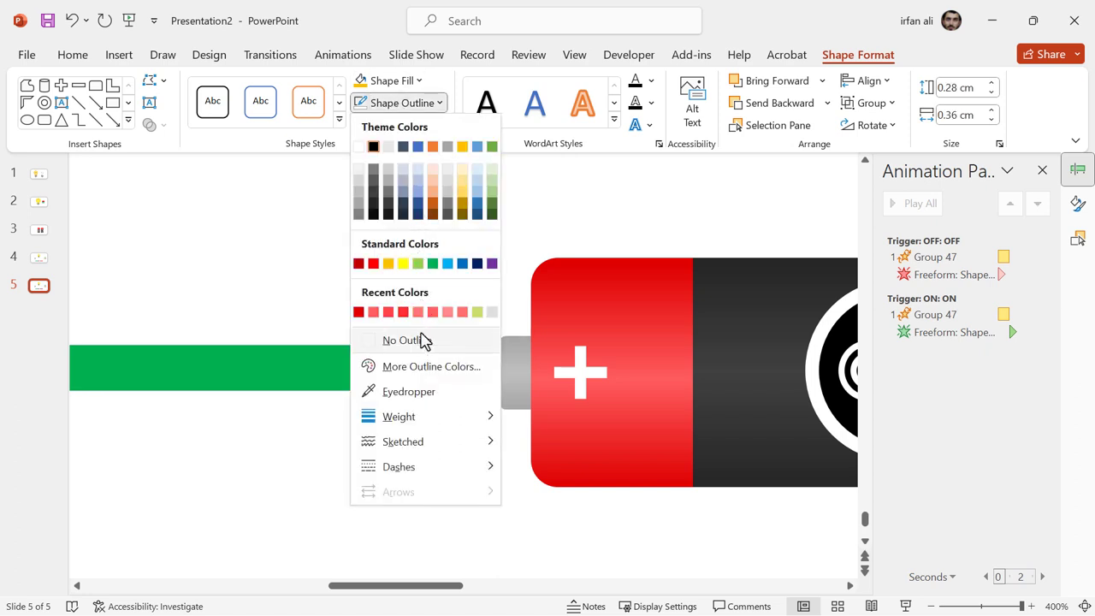
{"action": "left_click", "coordinate": [394, 341]}
{"action": "left_click", "coordinate": [416, 323]}
{"action": "scroll", "coordinate": [463, 377], "scroll_direction": "down", "scroll_amount": 10, "text": "ctrl"}
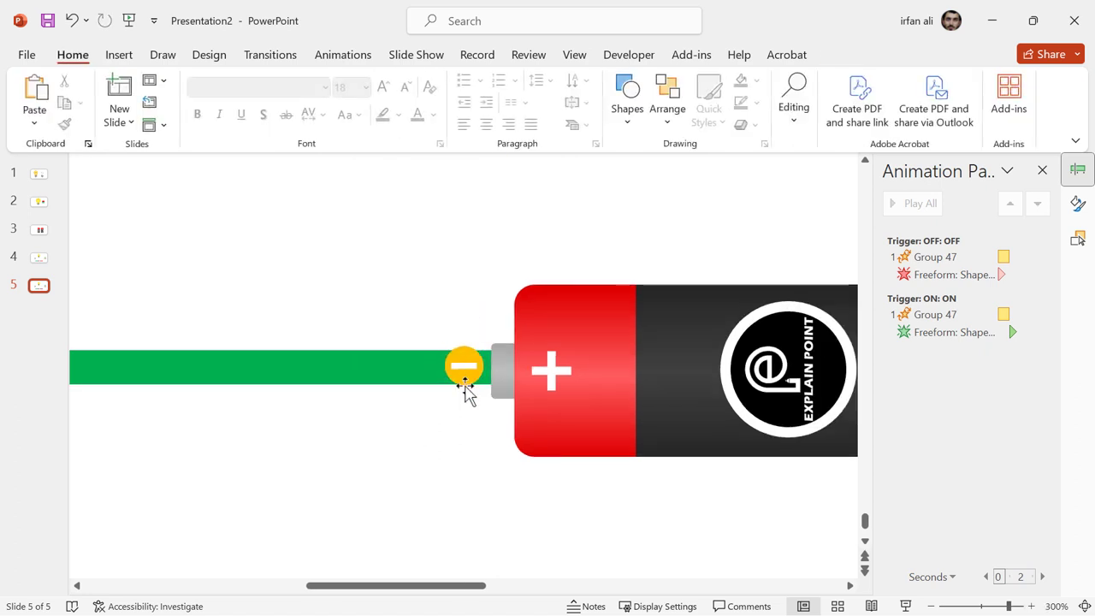
- Set the symbol's height and width to 0.3 cm and centre it on the green wire against the battery terminal
{"action": "left_click", "coordinate": [463, 387]}
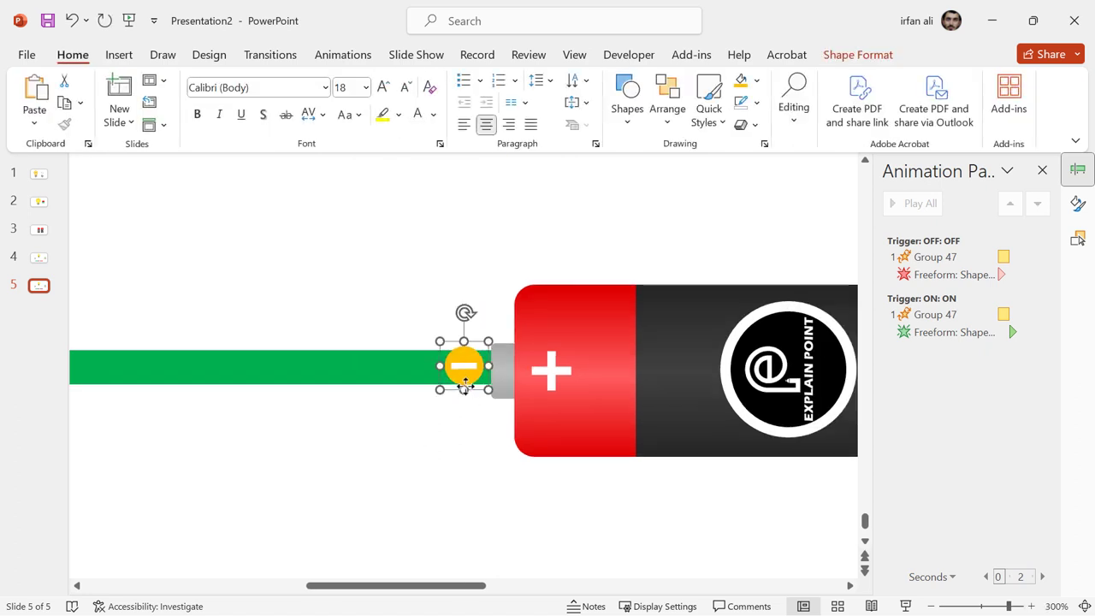
{"action": "left_click", "coordinate": [841, 58]}
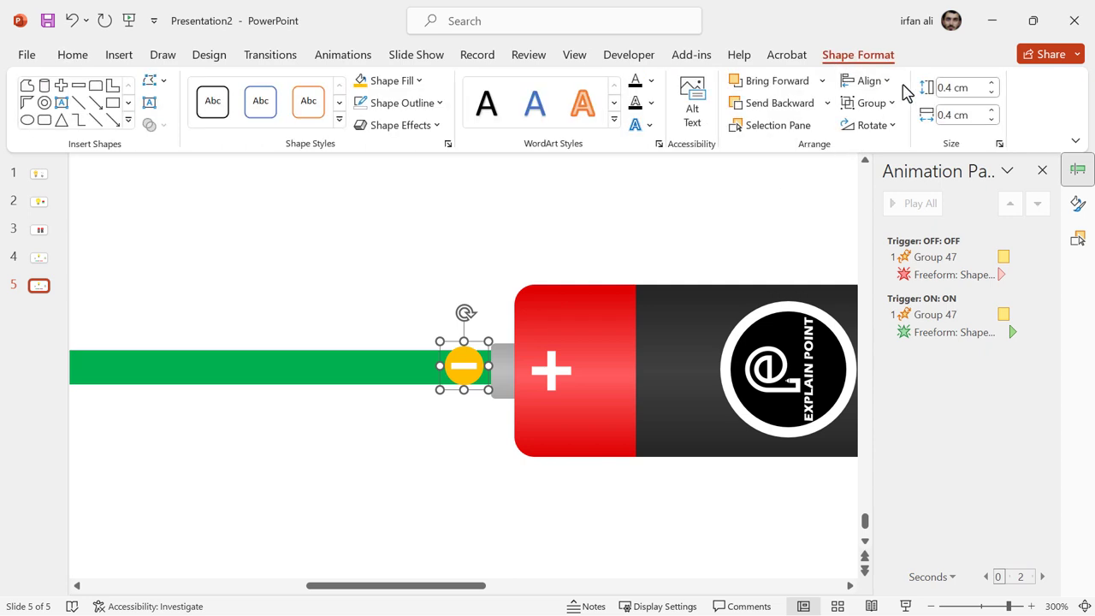
{"action": "left_click", "coordinate": [991, 92]}
{"action": "left_click", "coordinate": [537, 270]}
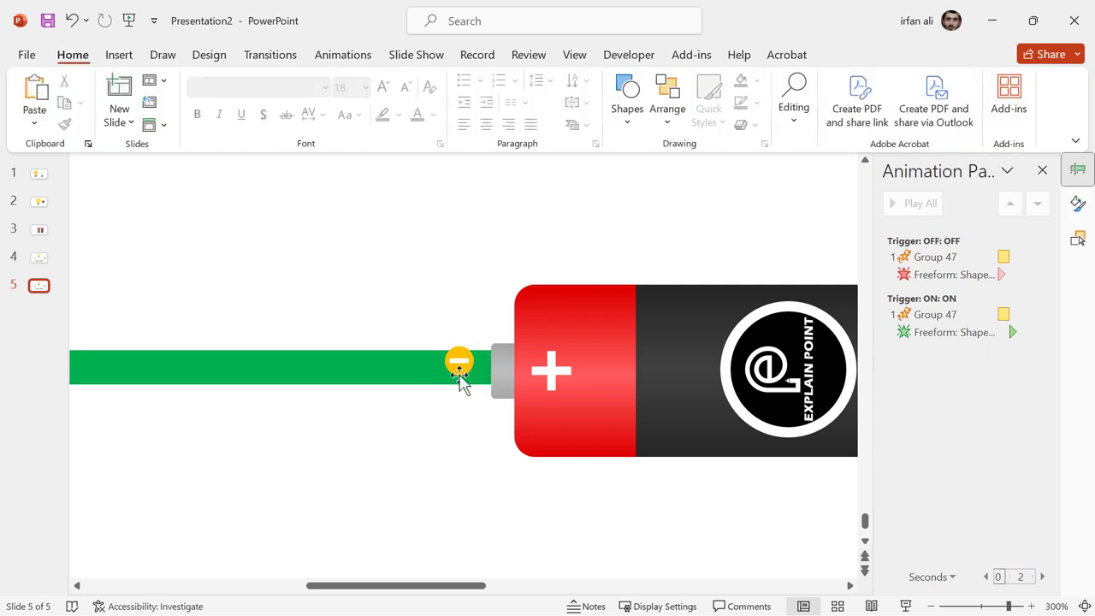
{"action": "left_click", "coordinate": [459, 384]}
{"action": "left_click_drag", "start_coordinate": [459, 416], "coordinate": [473, 425]}
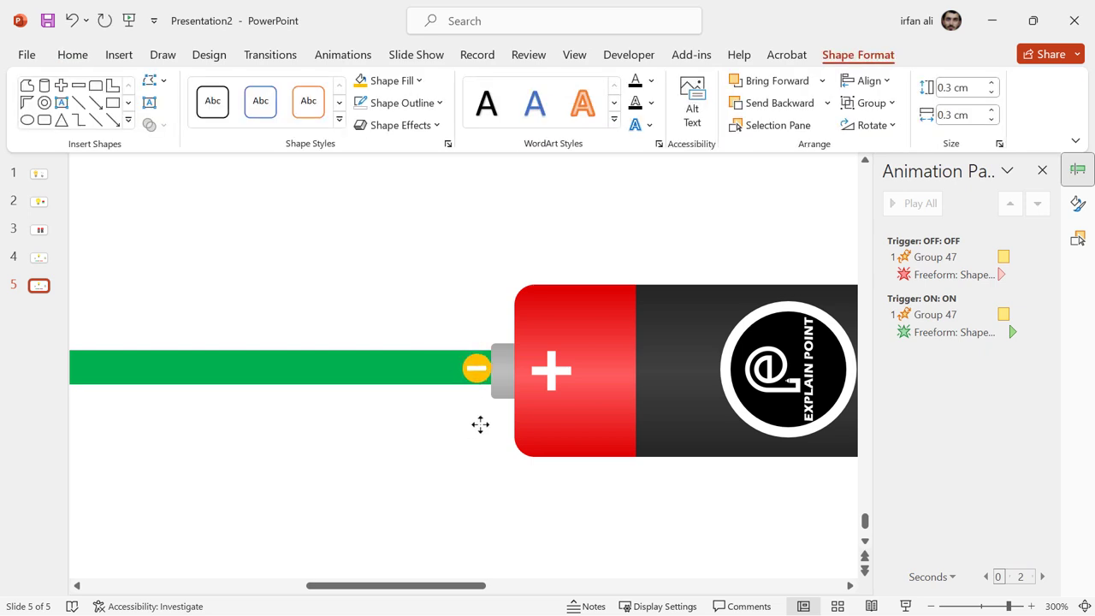
- Centre the electron symbol on the green wire beside the battery terminal and give it an Appear animation
{"action": "left_click_drag", "start_coordinate": [476, 422], "coordinate": [472, 416]}
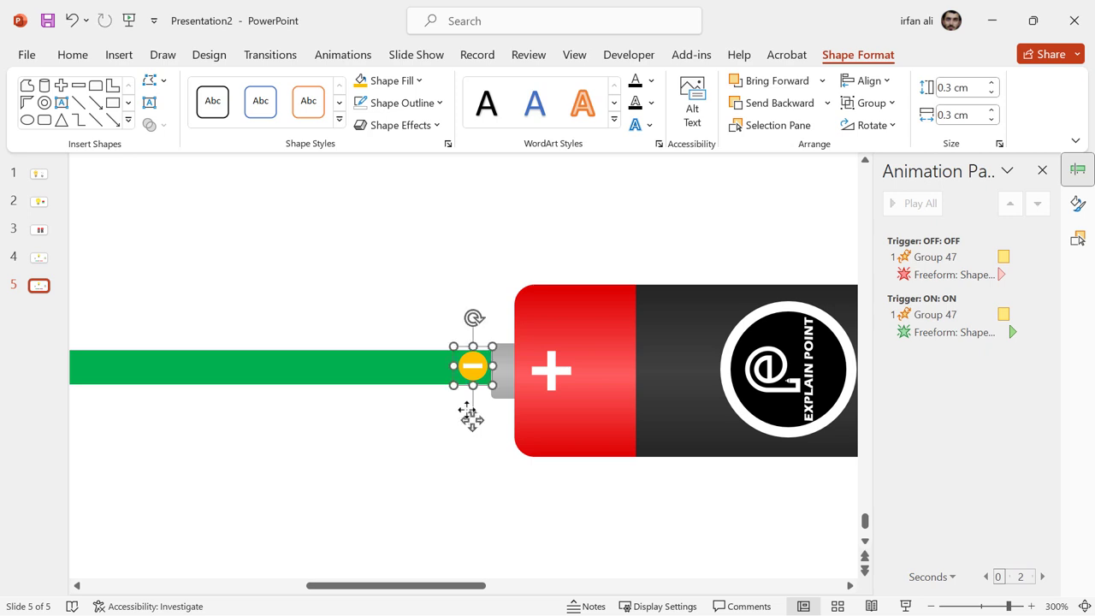
{"action": "scroll", "coordinate": [423, 308], "scroll_direction": "down", "scroll_amount": 5}
{"action": "scroll", "coordinate": [423, 308], "scroll_direction": "down", "scroll_amount": 2}
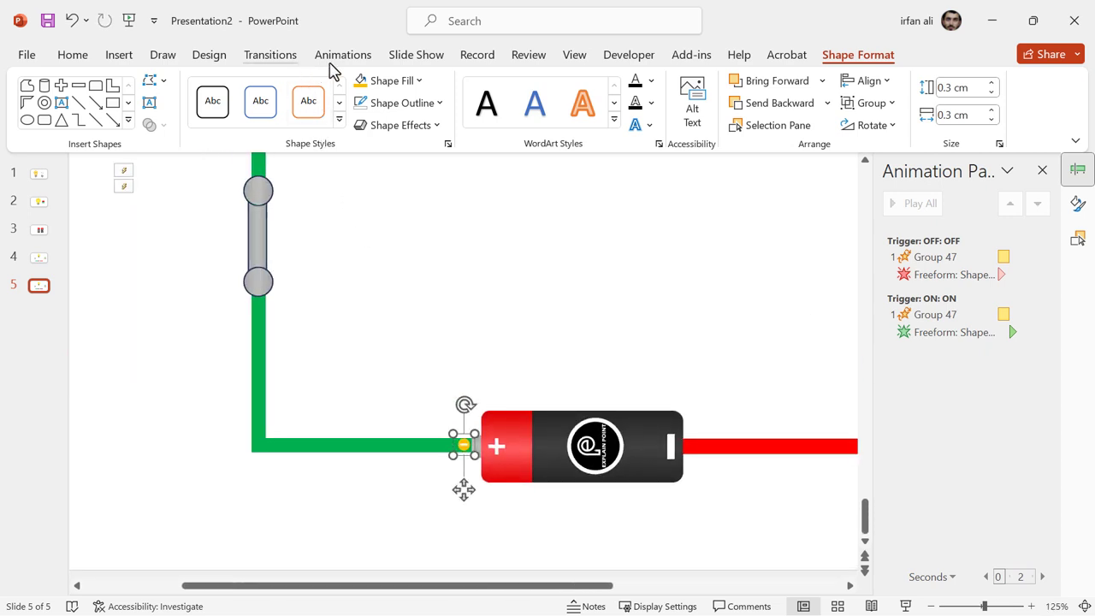
{"action": "left_click", "coordinate": [357, 65]}
{"action": "left_click", "coordinate": [196, 121]}
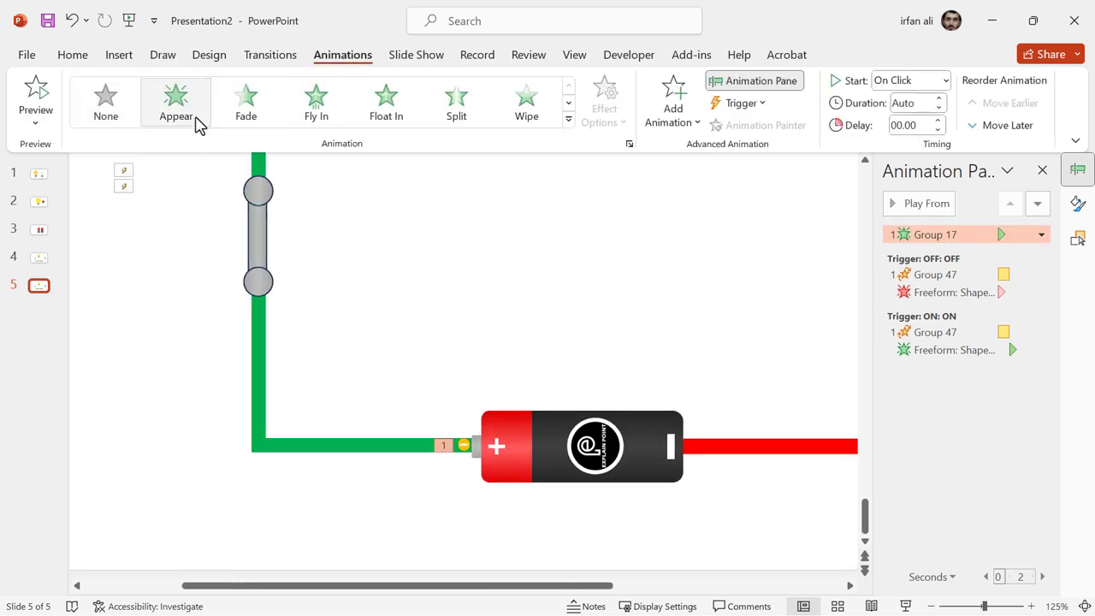
- Add a Lines motion path to the electron and point it along the green wire, away from the battery
{"action": "left_click", "coordinate": [675, 98]}
{"action": "scroll", "coordinate": [703, 342], "scroll_direction": "down", "scroll_amount": 5}
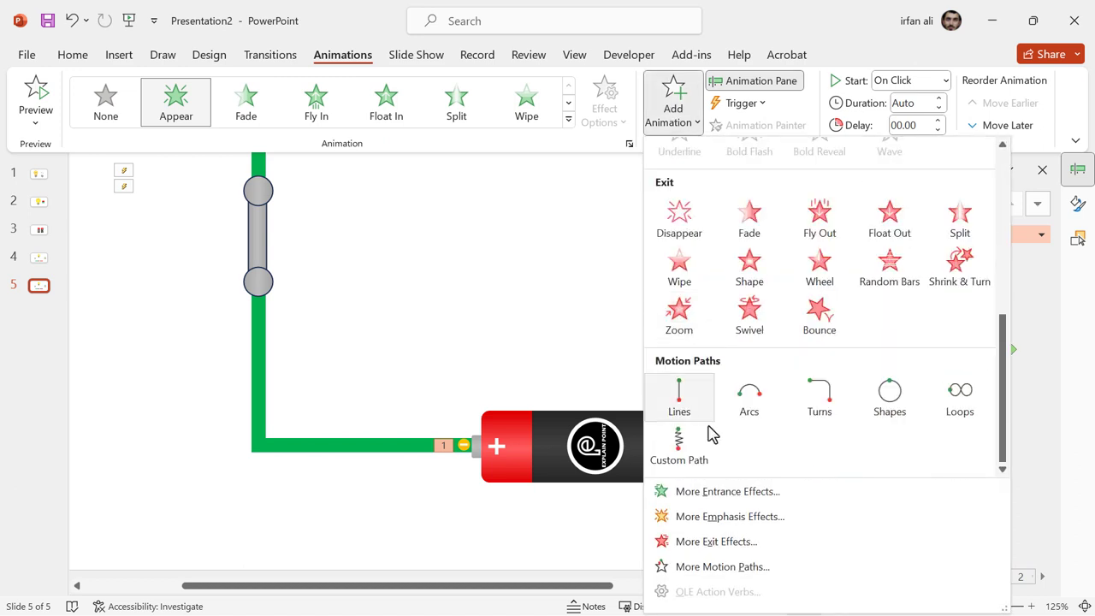
{"action": "left_click", "coordinate": [682, 402]}
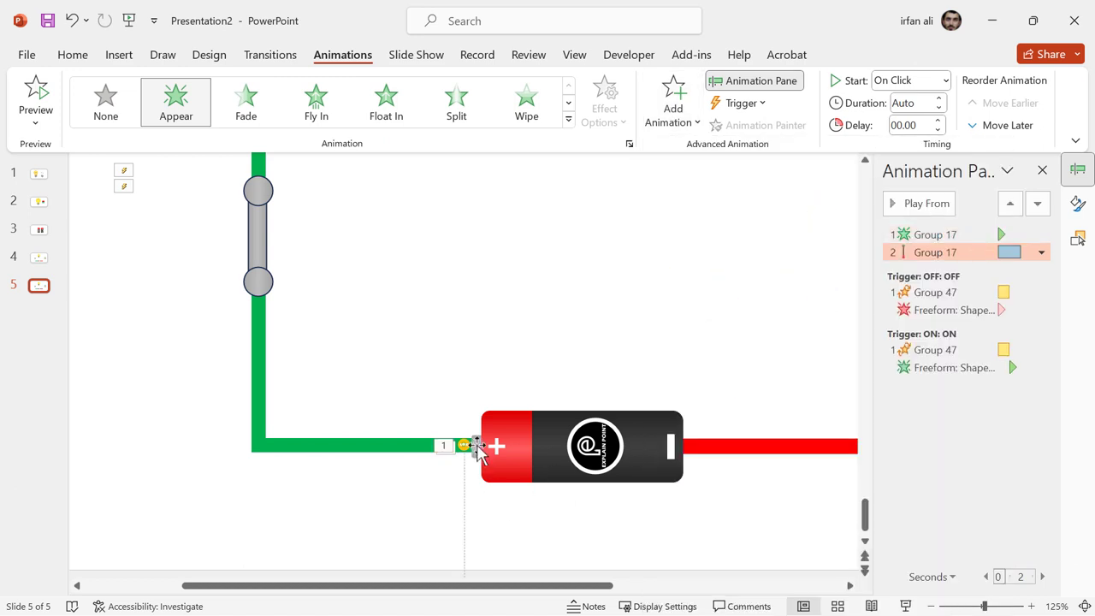
{"action": "scroll", "coordinate": [454, 470], "scroll_direction": "down", "scroll_amount": 2}
{"action": "scroll", "coordinate": [456, 470], "scroll_direction": "down", "scroll_amount": 5, "text": "ctrl"}
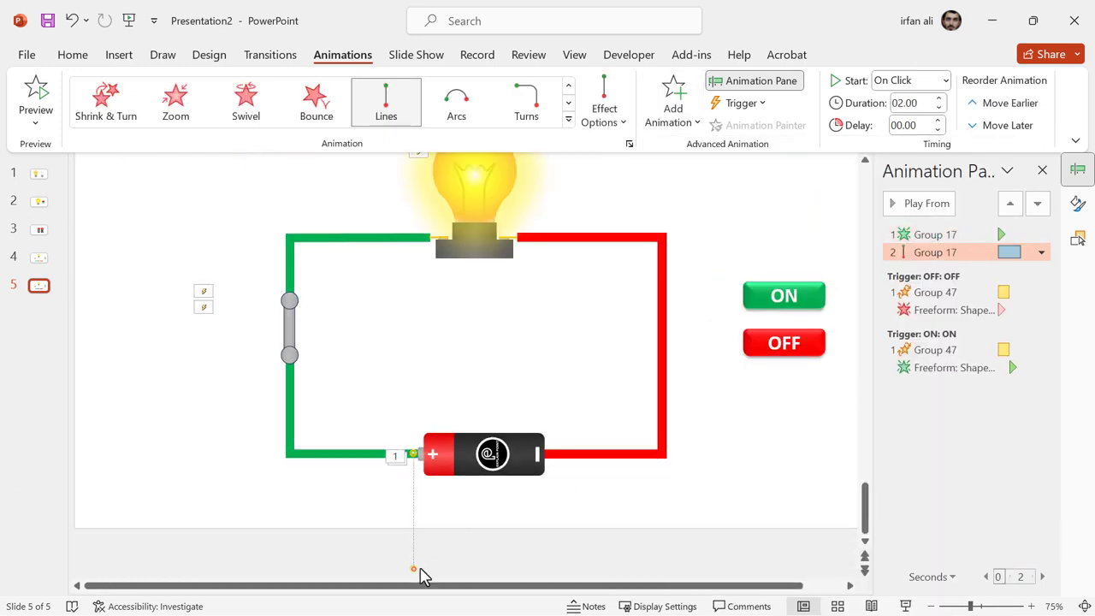
{"action": "left_click_drag", "start_coordinate": [414, 568], "coordinate": [358, 490]}
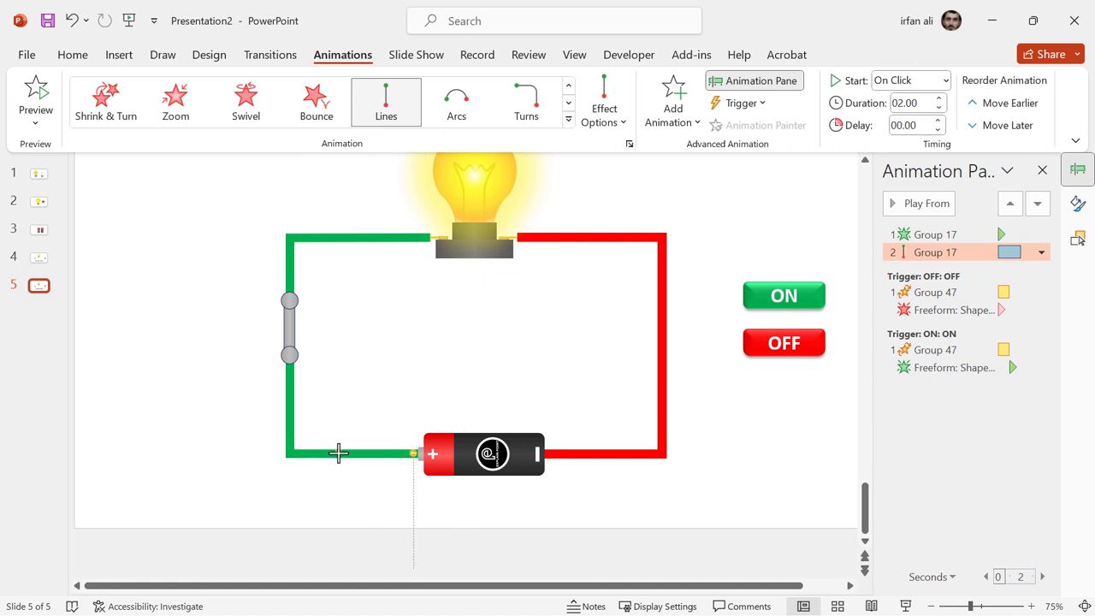
{"action": "scroll", "coordinate": [357, 462], "scroll_direction": "up", "scroll_amount": 1}
{"action": "left_click_drag", "start_coordinate": [357, 455], "coordinate": [379, 543]}
- Duplicate the animated electron farther along the lower green wire and end the first electron's motion path on the copy
{"action": "scroll", "coordinate": [357, 462], "scroll_direction": "up", "scroll_amount": 5, "text": "ctrl"}
{"action": "scroll", "coordinate": [357, 462], "scroll_direction": "down", "scroll_amount": 2}
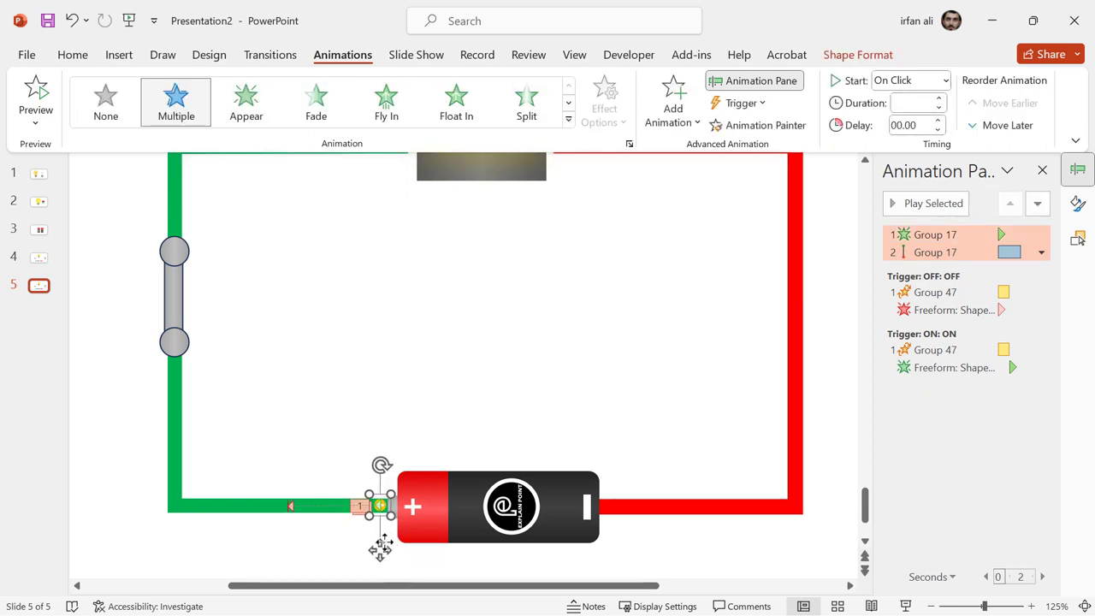
{"action": "left_click_drag", "start_coordinate": [306, 541], "coordinate": [291, 546]}
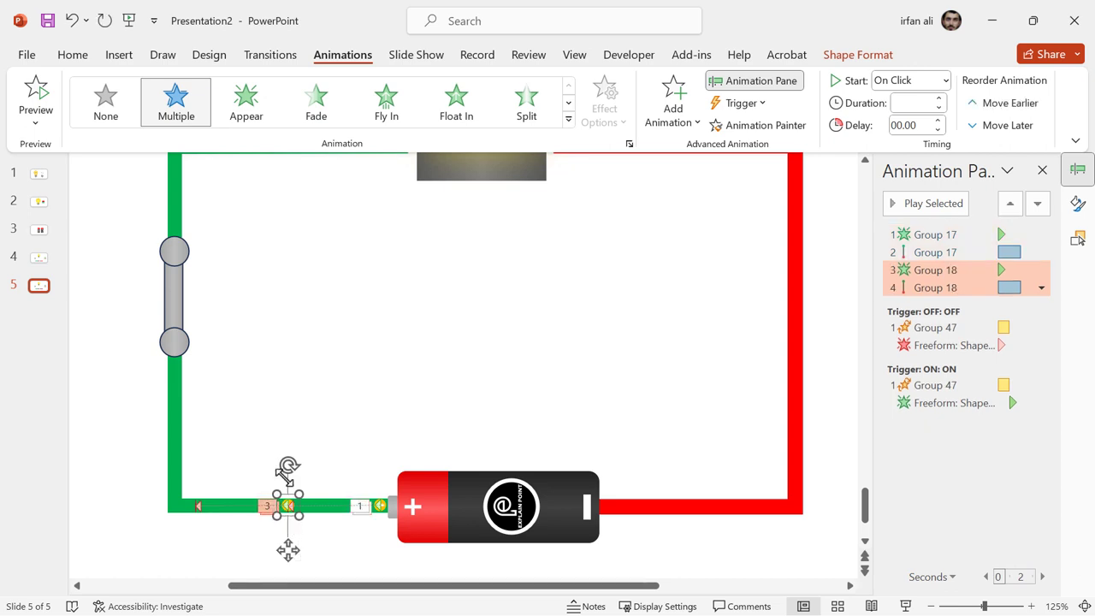
{"action": "scroll", "coordinate": [187, 503], "scroll_direction": "up", "scroll_amount": 2, "text": "ctrl"}
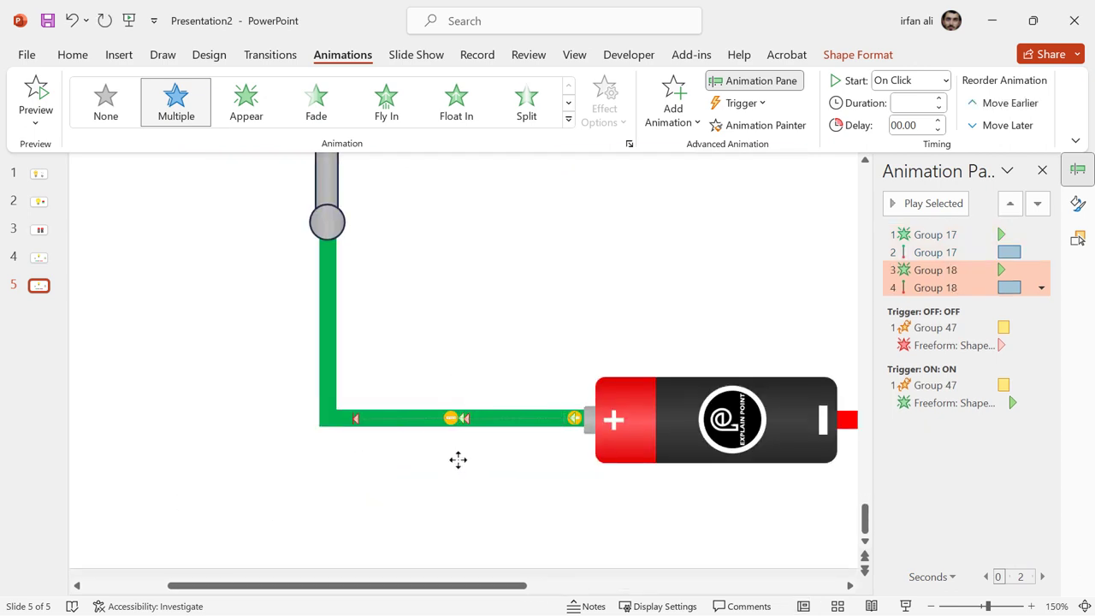
{"action": "left_click", "coordinate": [468, 421]}
{"action": "left_click", "coordinate": [465, 418]}
- Duplicate the electron at the lower-left corner of the circuit and turn its motion path up the green wire
{"action": "left_click_drag", "start_coordinate": [444, 418], "coordinate": [328, 461], "text": "ctrl+shift"}
{"action": "left_click", "coordinate": [213, 418]}
{"action": "left_click_drag", "start_coordinate": [214, 418], "coordinate": [328, 296]}
{"action": "left_click", "coordinate": [328, 418]}
- Duplicate the upward-moving electron up the left green wire, through the switch, to the circuit's upper-left corner
{"action": "left_click_drag", "start_coordinate": [329, 423], "coordinate": [330, 301], "text": "ctrl+shift"}
{"action": "scroll", "coordinate": [416, 310], "scroll_direction": "up", "scroll_amount": 2}
{"action": "left_click", "coordinate": [330, 421]}
{"action": "scroll", "coordinate": [330, 421], "scroll_direction": "down", "scroll_amount": 1, "text": "ctrl"}
{"action": "left_click_drag", "start_coordinate": [313, 384], "coordinate": [377, 434]}
{"action": "left_click_drag", "start_coordinate": [350, 403], "coordinate": [350, 308], "text": "ctrl+shift"}
{"action": "scroll", "coordinate": [437, 345], "scroll_direction": "up", "scroll_amount": 1}
{"action": "left_click_drag", "start_coordinate": [351, 359], "coordinate": [442, 276], "text": "ctrl+shift"}
- Turn the upper-left corner electron's path toward the bulb and duplicate electrons along the upper wire and past the bulb
{"action": "scroll", "coordinate": [368, 251], "scroll_direction": "up", "scroll_amount": 1}
{"action": "left_click", "coordinate": [351, 178]}
{"action": "left_click_drag", "start_coordinate": [354, 276], "coordinate": [451, 322], "text": "ctrl+shift"}
{"action": "left_click_drag", "start_coordinate": [450, 277], "coordinate": [572, 322], "text": "ctrl+shift"}
{"action": "key", "text": "ctrl+d"}
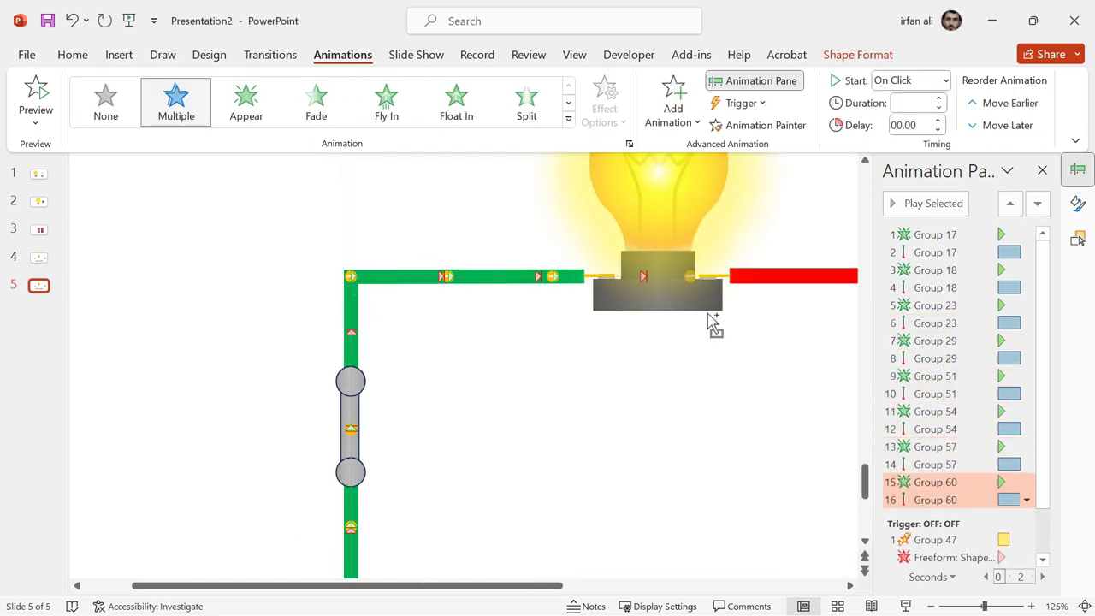
{"action": "scroll", "coordinate": [531, 416], "scroll_direction": "down", "scroll_amount": 1}
{"action": "key", "text": "ctrl+d"}
{"action": "key", "text": "ctrl+d"}
{"action": "left_click_drag", "start_coordinate": [608, 405], "coordinate": [608, 405], "text": "ctrl+shift"}
- Duplicate the electron at the circuit's upper-right corner and turn its motion path down the red wire
{"action": "left_click_drag", "start_coordinate": [606, 366], "coordinate": [719, 408], "text": "ctrl+shift"}
{"action": "left_click", "coordinate": [792, 367]}
{"action": "left_click_drag", "start_coordinate": [796, 366], "coordinate": [720, 442]}
{"action": "left_click", "coordinate": [736, 411]}
- Duplicate electrons down the right red wire and back toward the battery, directing the lower ones' paths at its negative terminal
{"action": "scroll", "coordinate": [734, 409], "scroll_direction": "down", "scroll_amount": 1}
{"action": "left_click_drag", "start_coordinate": [719, 298], "coordinate": [715, 428], "text": "ctrl+shift"}
{"action": "left_click_drag", "start_coordinate": [717, 430], "coordinate": [719, 505], "text": "ctrl+shift"}
{"action": "left_click_drag", "start_coordinate": [718, 507], "coordinate": [569, 475], "text": "ctrl+shift"}
{"action": "left_click", "coordinate": [643, 547]}
{"action": "left_click", "coordinate": [717, 550]}
{"action": "left_click_drag", "start_coordinate": [717, 550], "coordinate": [344, 471]}
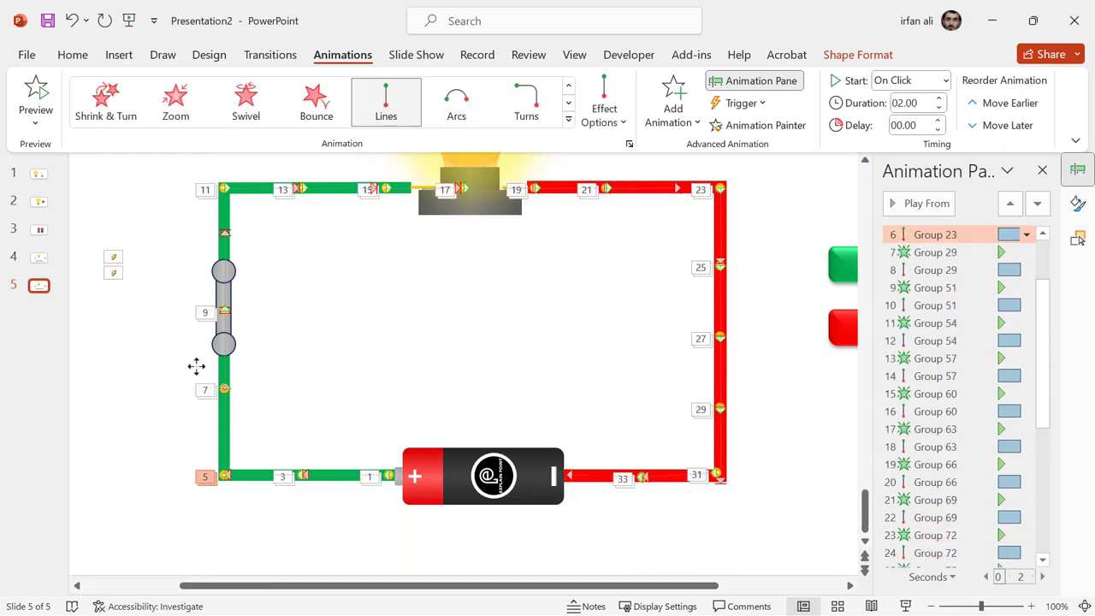
- End the last electron's motion path at the battery's negative terminal and centre the lower-right corner electron on the red wire
{"action": "scroll", "coordinate": [196, 365], "scroll_direction": "up", "scroll_amount": 10}
{"action": "left_click", "coordinate": [311, 367]}
{"action": "left_click", "coordinate": [316, 365]}
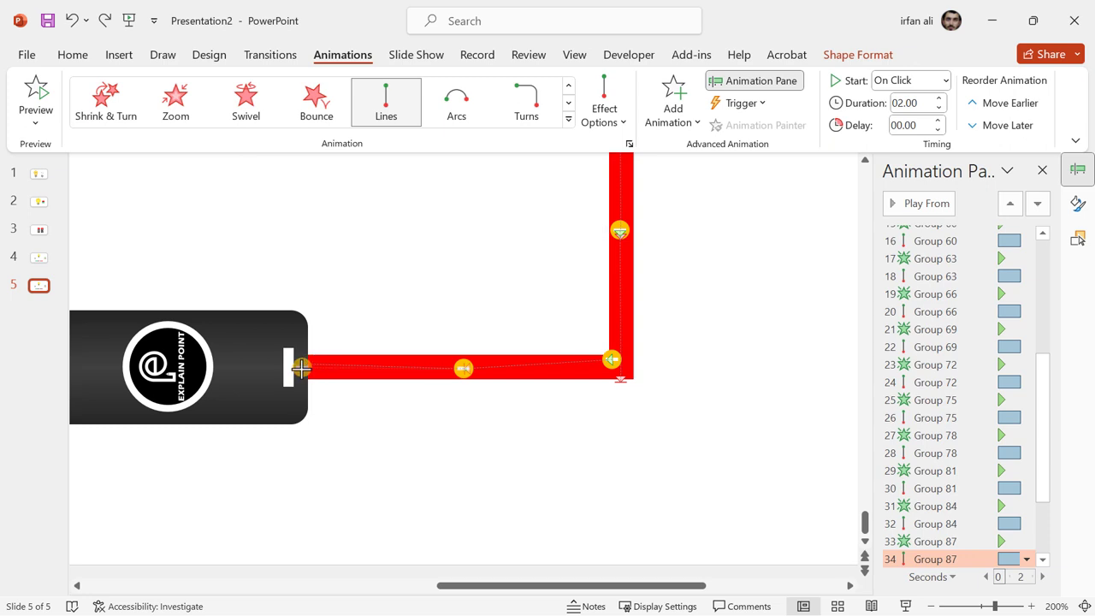
{"action": "left_click", "coordinate": [614, 359]}
{"action": "left_click_drag", "start_coordinate": [612, 408], "coordinate": [622, 411]}
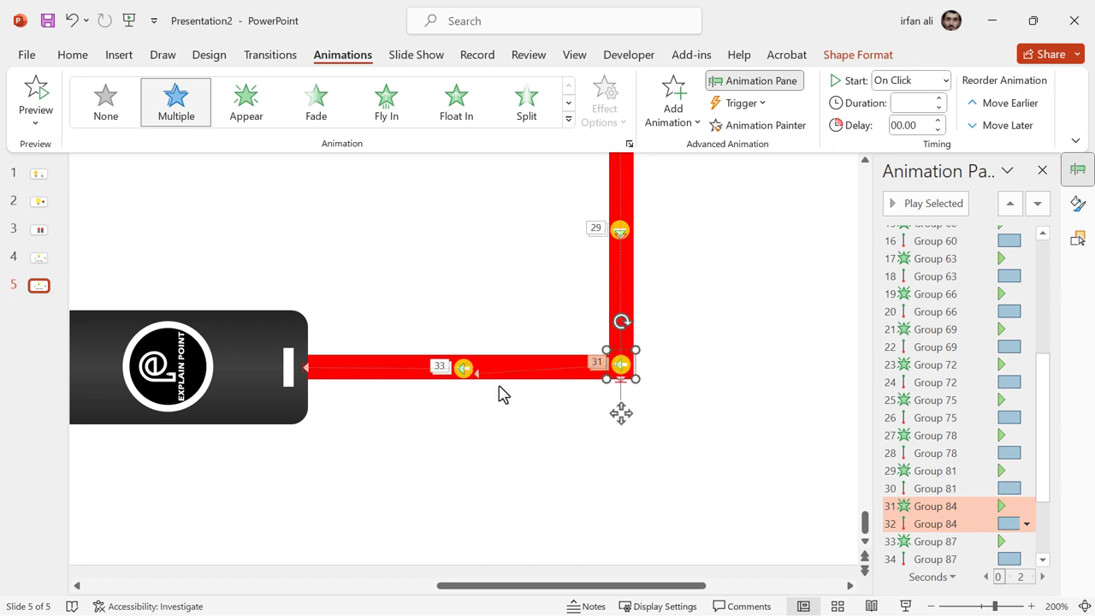
- End the lower-right corner electron's path on the next electron, and the path from the electron above on the corner electron
{"action": "left_click", "coordinate": [478, 373]}
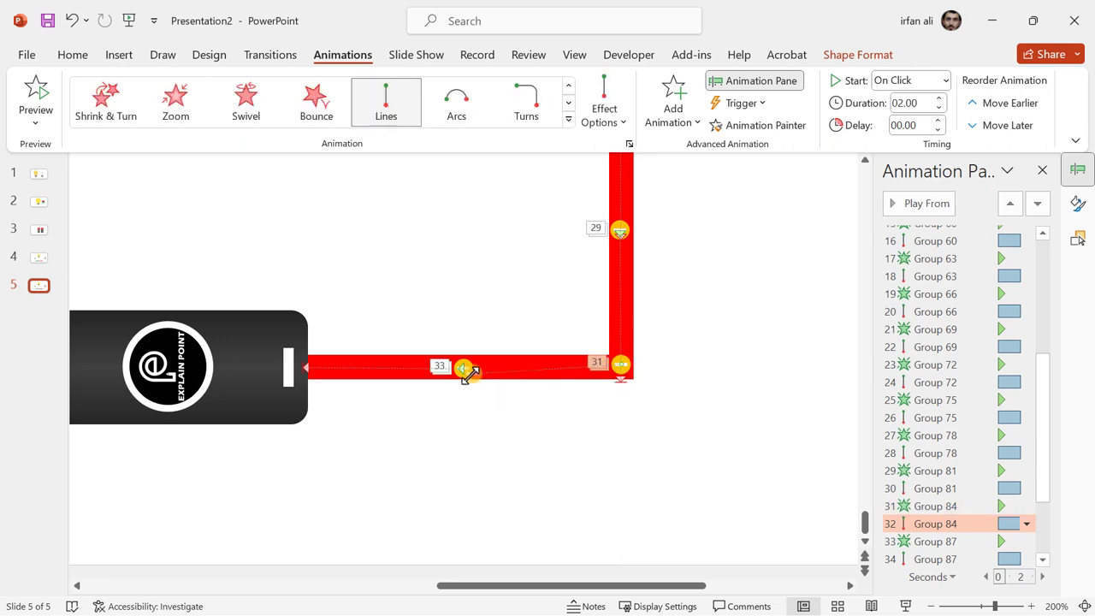
{"action": "left_click_drag", "start_coordinate": [465, 371], "coordinate": [463, 368]}
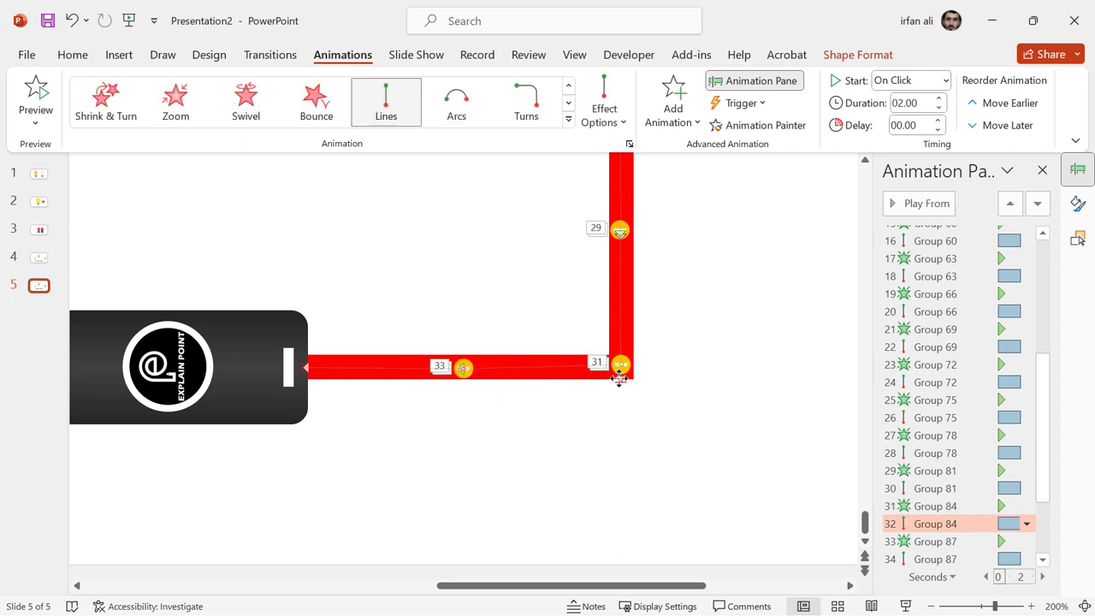
{"action": "left_click", "coordinate": [619, 379]}
{"action": "left_click_drag", "start_coordinate": [621, 379], "coordinate": [621, 366]}
- Snap the motion path ends on the right vertical red wire onto the next electrons below
{"action": "scroll", "coordinate": [655, 393], "scroll_direction": "up", "scroll_amount": 1}
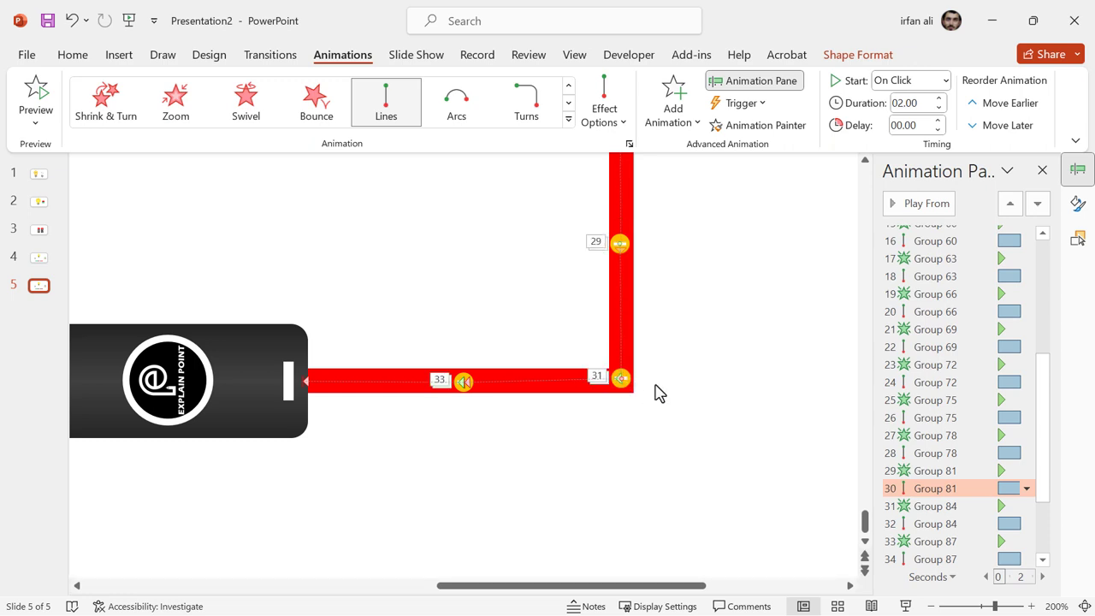
{"action": "scroll", "coordinate": [659, 392], "scroll_direction": "up", "scroll_amount": 4}
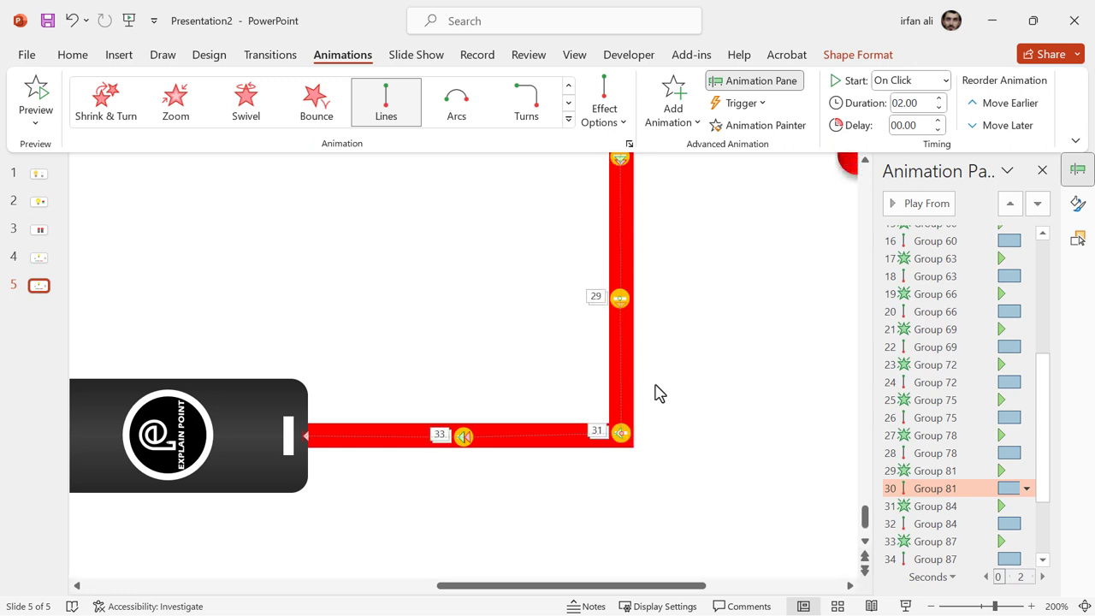
{"action": "scroll", "coordinate": [620, 313], "scroll_direction": "up", "scroll_amount": 1}
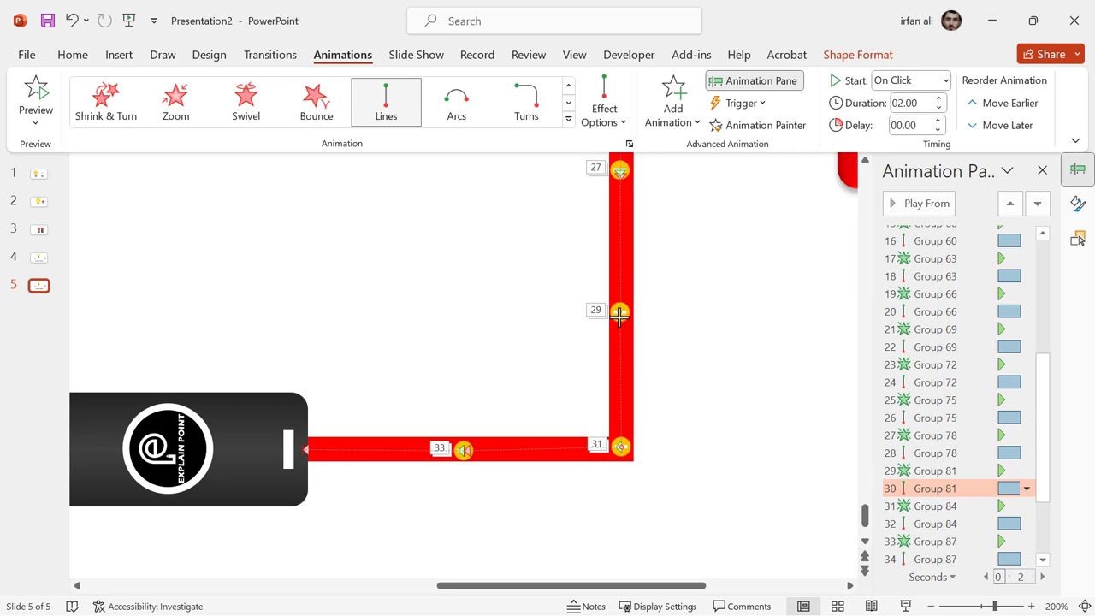
{"action": "scroll", "coordinate": [668, 327], "scroll_direction": "up", "scroll_amount": 6}
{"action": "left_click", "coordinate": [622, 296]}
{"action": "scroll", "coordinate": [679, 313], "scroll_direction": "up", "scroll_amount": 4}
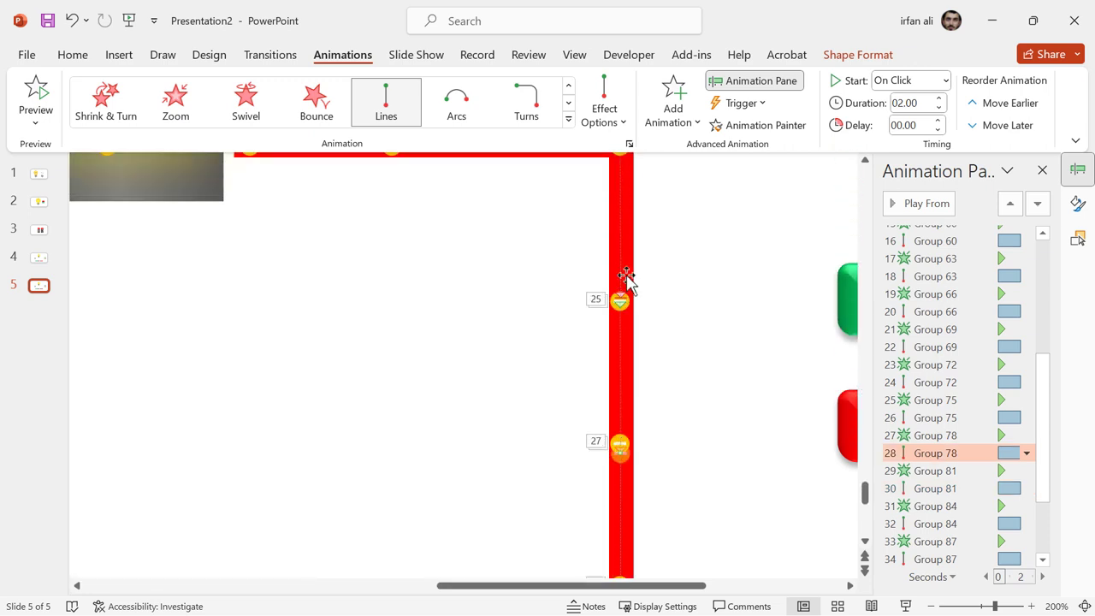
{"action": "scroll", "coordinate": [627, 281], "scroll_direction": "up", "scroll_amount": 1}
{"action": "left_click", "coordinate": [624, 300]}
- Reposition the electrons along the upper red wire and snap their motion path ends onto the following electrons
{"action": "scroll", "coordinate": [623, 299], "scroll_direction": "up", "scroll_amount": 6}
{"action": "left_click_drag", "start_coordinate": [398, 268], "coordinate": [362, 201]}
{"action": "left_click_drag", "start_coordinate": [391, 228], "coordinate": [461, 272]}
{"action": "left_click", "coordinate": [606, 229]}
{"action": "left_click_drag", "start_coordinate": [606, 229], "coordinate": [619, 229]}
{"action": "left_click_drag", "start_coordinate": [336, 276], "coordinate": [225, 210]}
{"action": "left_click_drag", "start_coordinate": [249, 274], "coordinate": [274, 275]}
{"action": "left_click", "coordinate": [423, 229]}
{"action": "left_click_drag", "start_coordinate": [424, 228], "coordinate": [463, 229]}
{"action": "left_click", "coordinate": [257, 235]}
{"action": "left_click", "coordinate": [258, 227]}
- Snap the motion path ends along the upper green wire and at the left wire onto the following electrons
{"action": "left_click", "coordinate": [269, 391]}
{"action": "scroll", "coordinate": [269, 391], "scroll_direction": "down", "scroll_amount": 3}
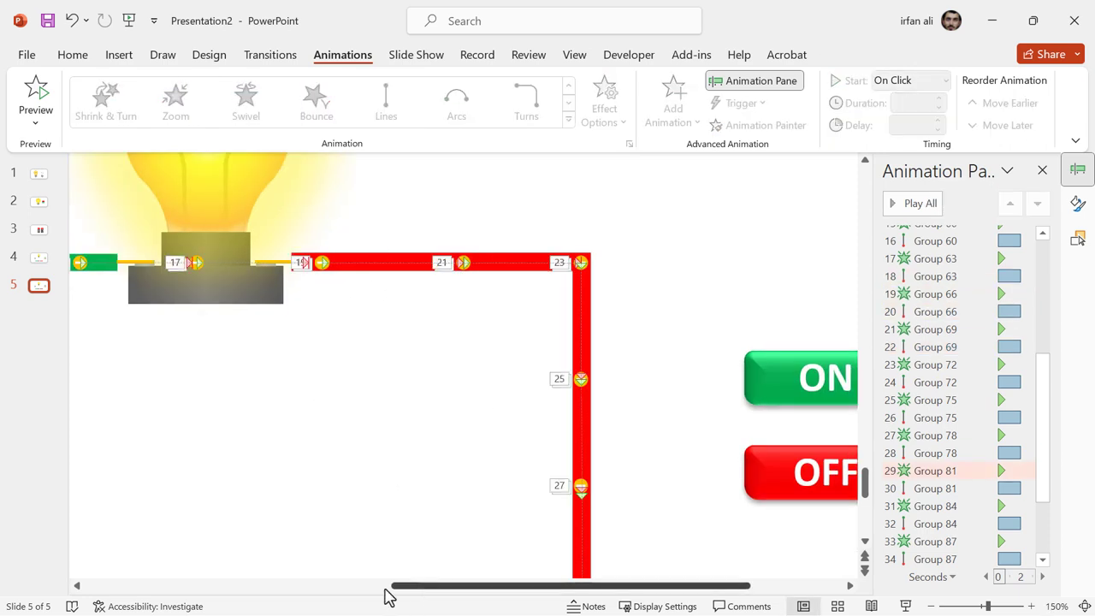
{"action": "left_click_drag", "start_coordinate": [414, 593], "coordinate": [336, 593]}
{"action": "left_click", "coordinate": [367, 264]}
{"action": "left_click", "coordinate": [240, 267]}
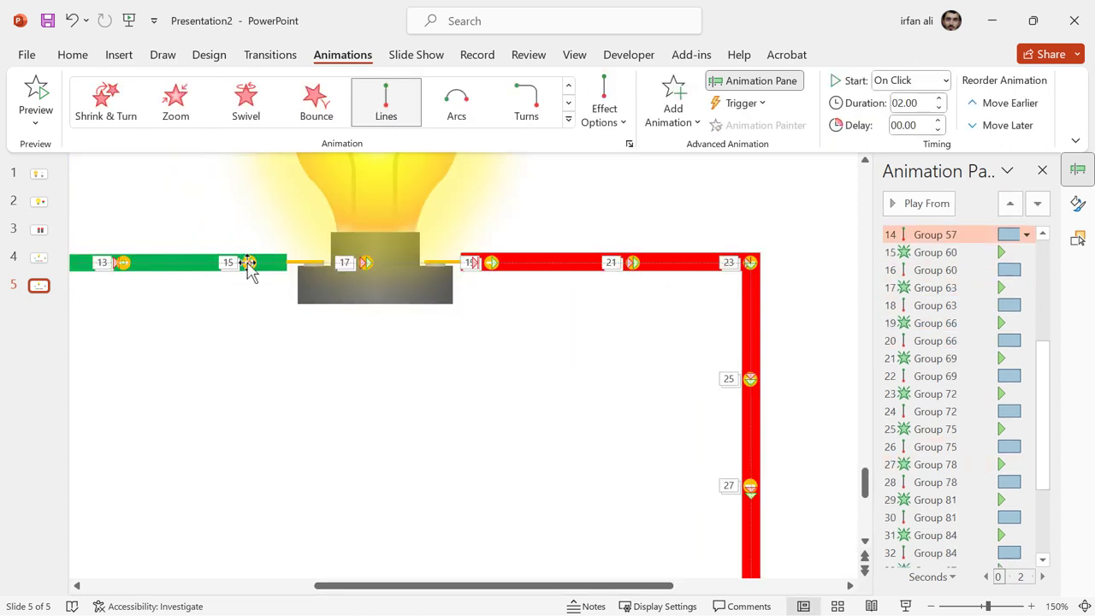
{"action": "left_click", "coordinate": [196, 316]}
{"action": "left_click", "coordinate": [214, 586]}
{"action": "left_click", "coordinate": [257, 335]}
{"action": "left_click", "coordinate": [255, 476]}
- Duplicate an extra electron at the switch's upper contact and end its motion path on the upper-left corner electron
{"action": "scroll", "coordinate": [337, 381], "scroll_direction": "down", "scroll_amount": 2}
{"action": "scroll", "coordinate": [337, 381], "scroll_direction": "up", "scroll_amount": 1}
{"action": "left_click_drag", "start_coordinate": [255, 426], "coordinate": [255, 363], "text": "ctrl"}
{"action": "left_click", "coordinate": [258, 196]}
{"action": "left_click", "coordinate": [256, 195]}
{"action": "left_click", "coordinate": [237, 313]}
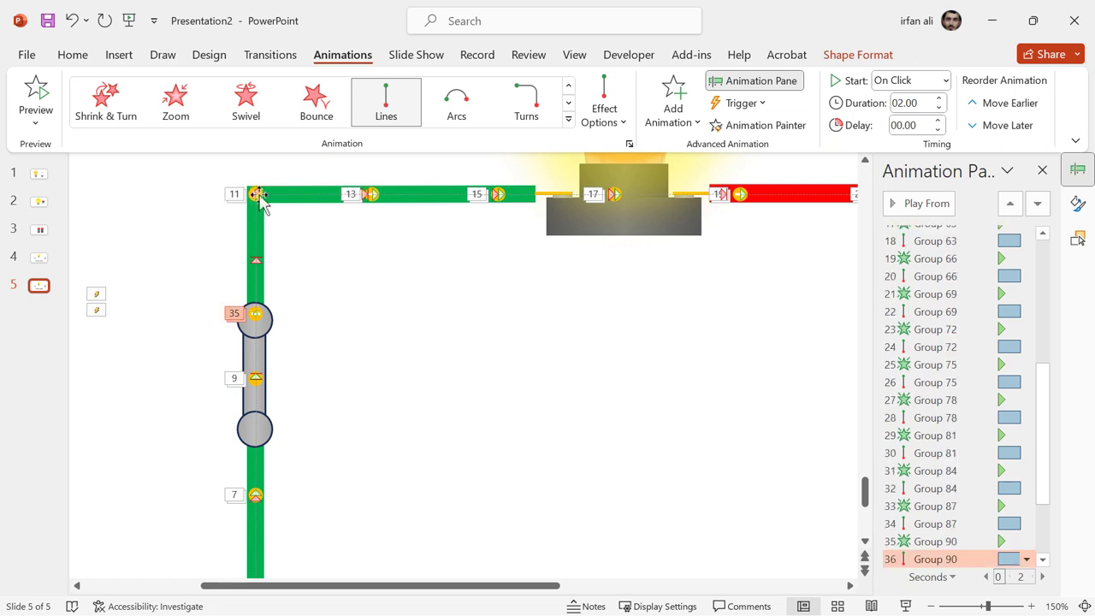
- Move the electrons inside and below the switch slightly down and end each one's motion path on the electron above
{"action": "left_click", "coordinate": [262, 385]}
{"action": "mouse_move", "coordinate": [259, 383]}
{"action": "left_mouse_down"}
{"action": "mouse_move", "coordinate": [259, 406]}
{"action": "mouse_move", "coordinate": [259, 394]}
{"action": "left_mouse_up"}
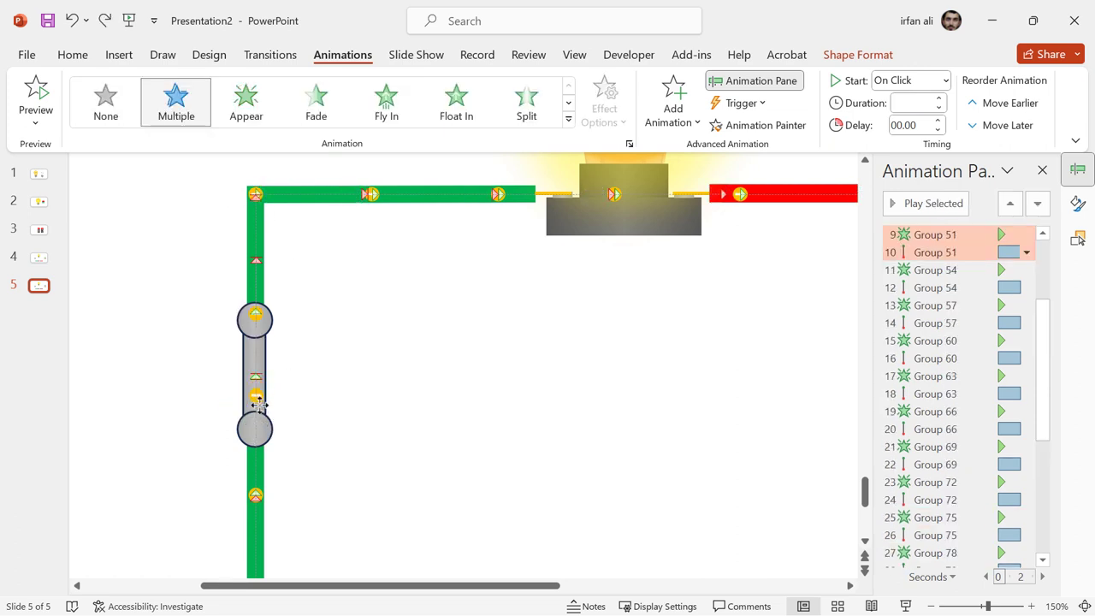
{"action": "left_click", "coordinate": [259, 386]}
{"action": "scroll", "coordinate": [235, 472], "scroll_direction": "down", "scroll_amount": 2}
{"action": "left_click", "coordinate": [255, 448]}
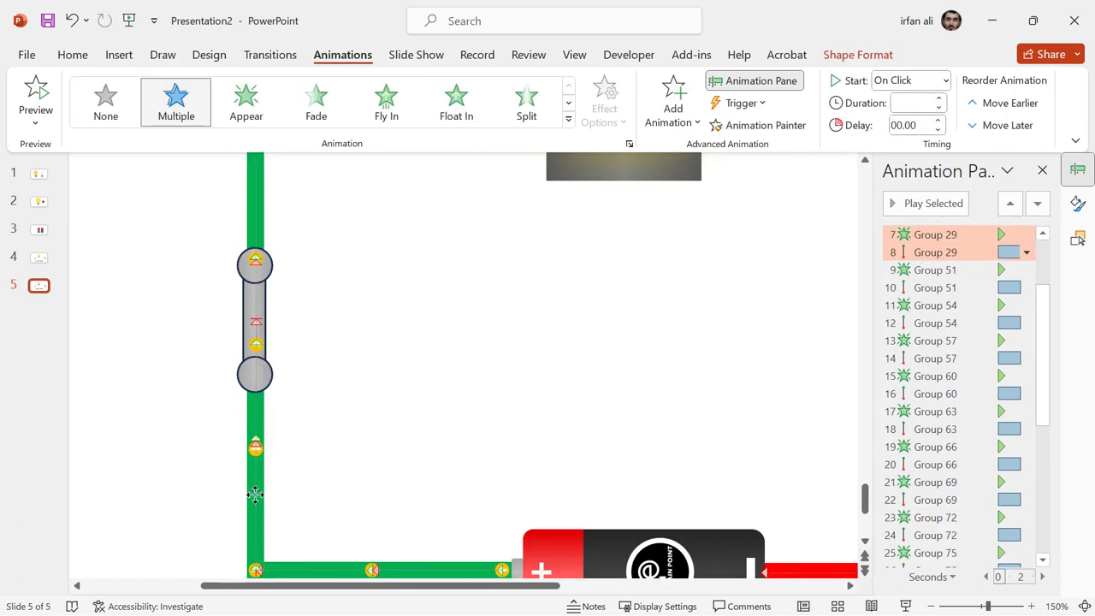
{"action": "left_click", "coordinate": [258, 330]}
- Align the lower-left corner electron on the wire and snap its path and the preceding electron's path onto the following electrons
{"action": "scroll", "coordinate": [235, 470], "scroll_direction": "down", "scroll_amount": 2}
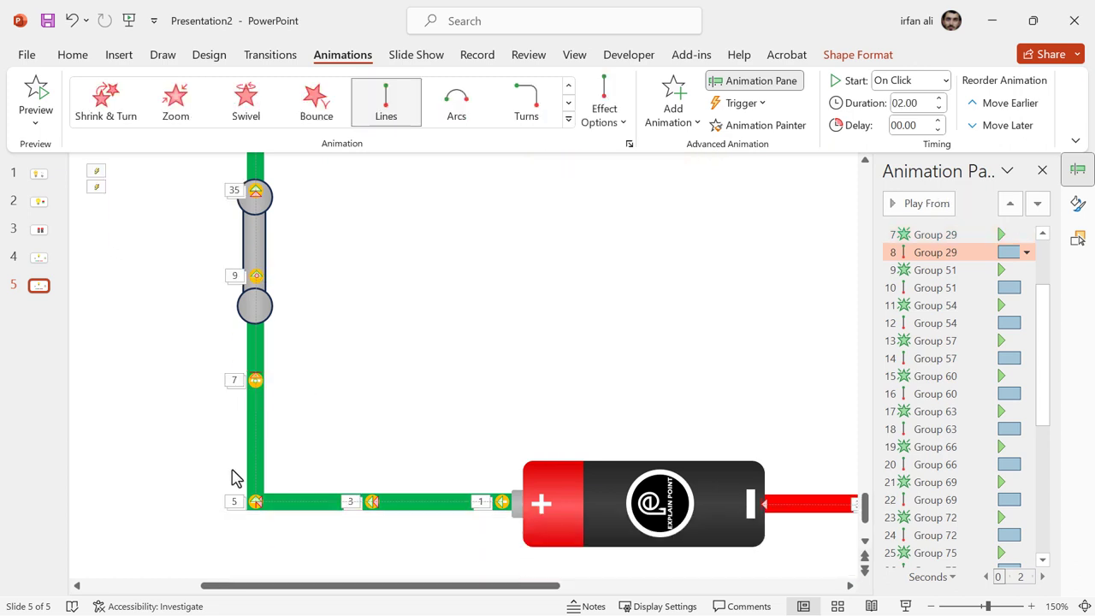
{"action": "left_click", "coordinate": [256, 501]}
{"action": "left_click_drag", "start_coordinate": [255, 538], "coordinate": [255, 539]}
{"action": "left_click", "coordinate": [257, 373]}
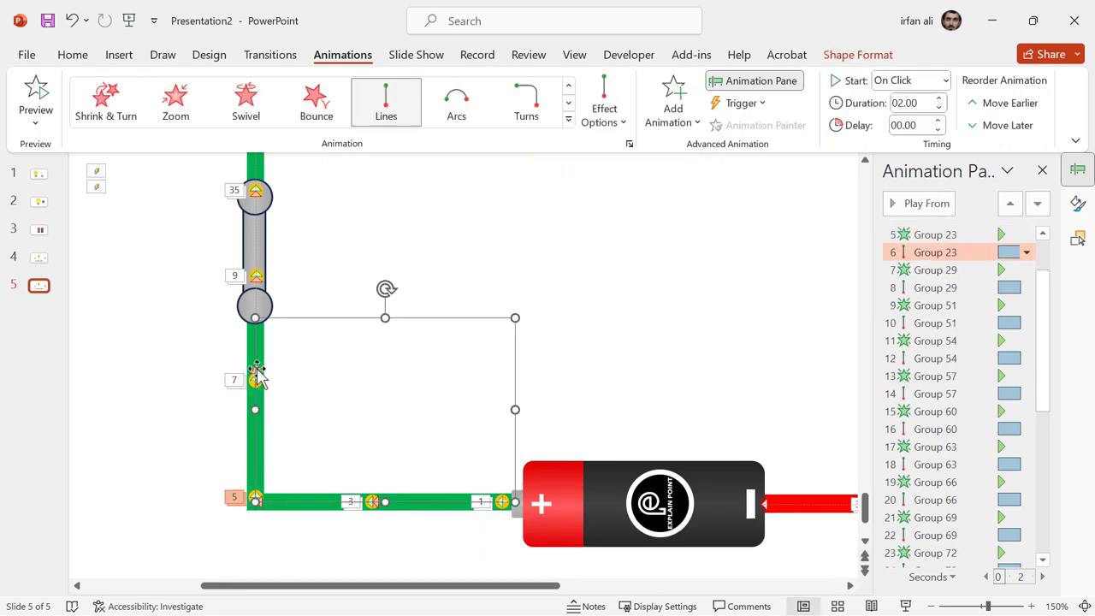
{"action": "left_click", "coordinate": [370, 504]}
{"action": "left_click", "coordinate": [258, 502]}
- Move the first electron closer to the battery's positive terminal and end its motion path on the second electron
{"action": "left_click", "coordinate": [502, 501]}
{"action": "left_click_drag", "start_coordinate": [503, 547], "coordinate": [513, 546]}
{"action": "left_click", "coordinate": [387, 501]}
- Select the line motion path effects of all electrons, from Group 17 through Group 90, leaving out their Appear effects
{"action": "scroll", "coordinate": [480, 450], "scroll_direction": "down", "scroll_amount": 8}
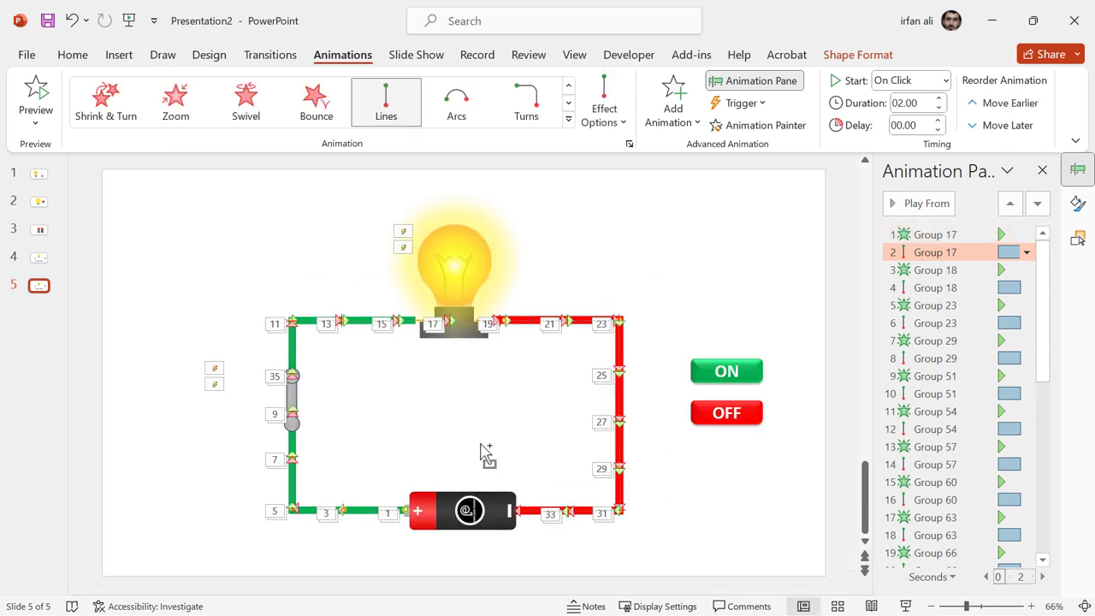
{"action": "left_click", "coordinate": [956, 287], "text": "ctrl"}
{"action": "left_click", "coordinate": [960, 358], "text": "ctrl"}
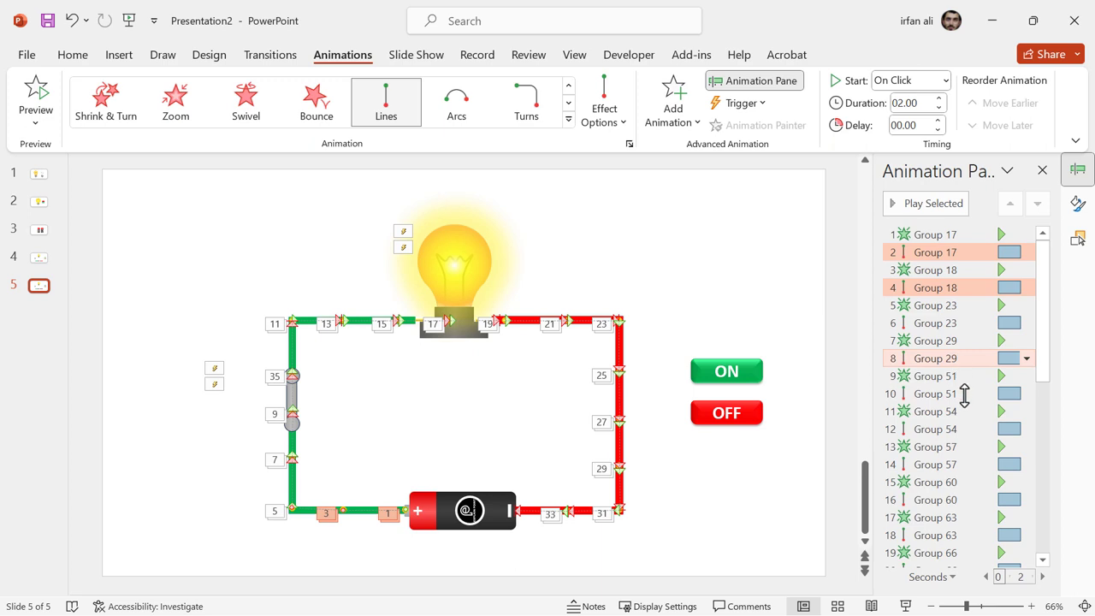
{"action": "left_click", "coordinate": [962, 409], "text": "ctrl"}
{"action": "left_click", "coordinate": [970, 445], "text": "ctrl"}
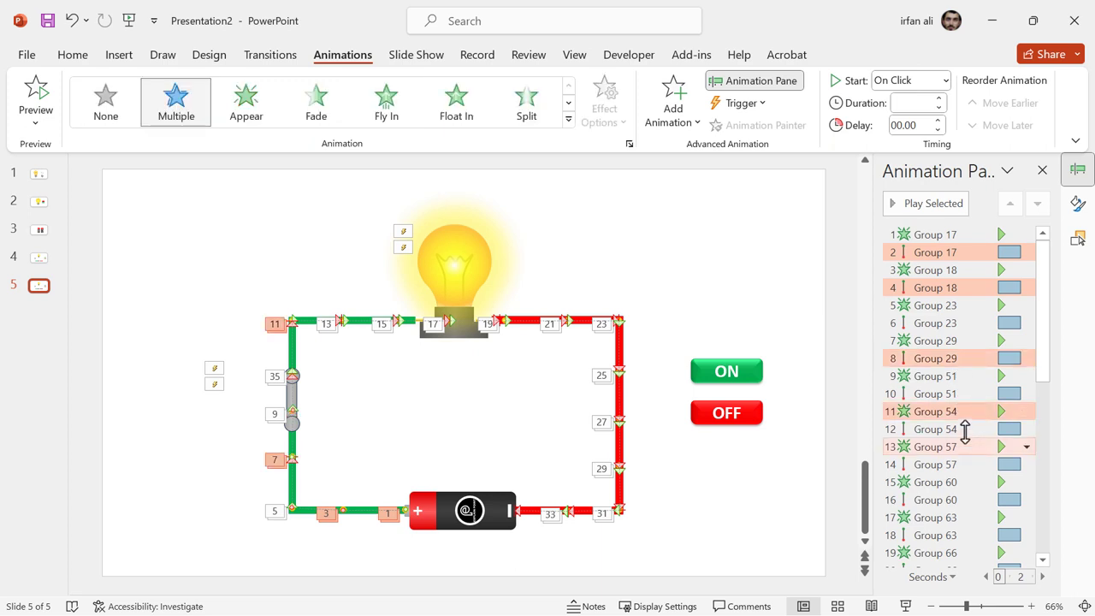
{"action": "left_click", "coordinate": [964, 412], "text": "ctrl"}
{"action": "left_click", "coordinate": [968, 429], "text": "ctrl"}
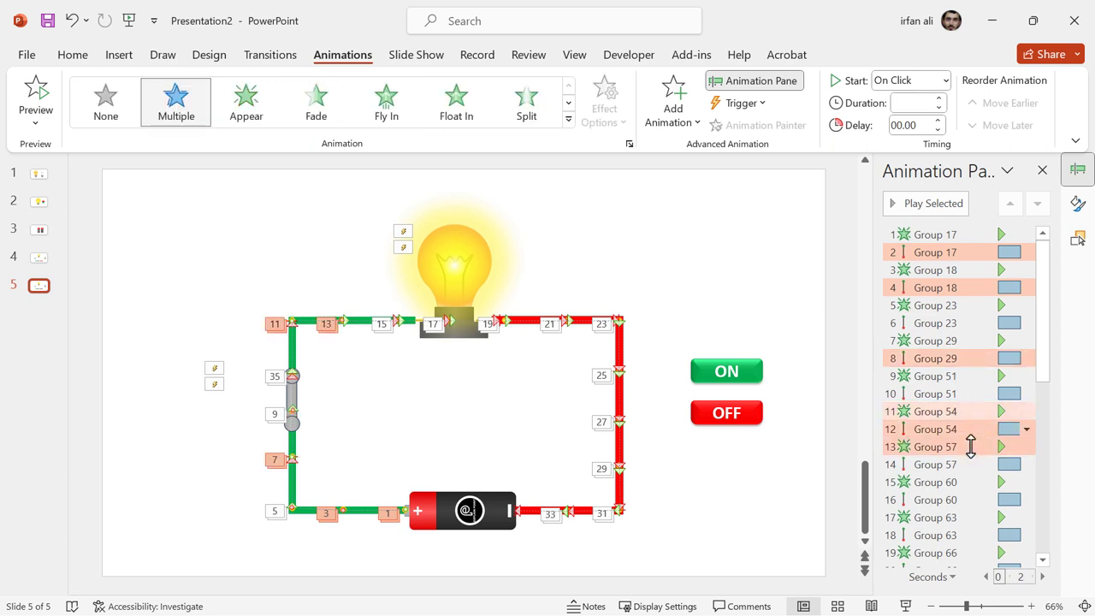
{"action": "left_click_drag", "start_coordinate": [972, 446], "coordinate": [975, 488]}
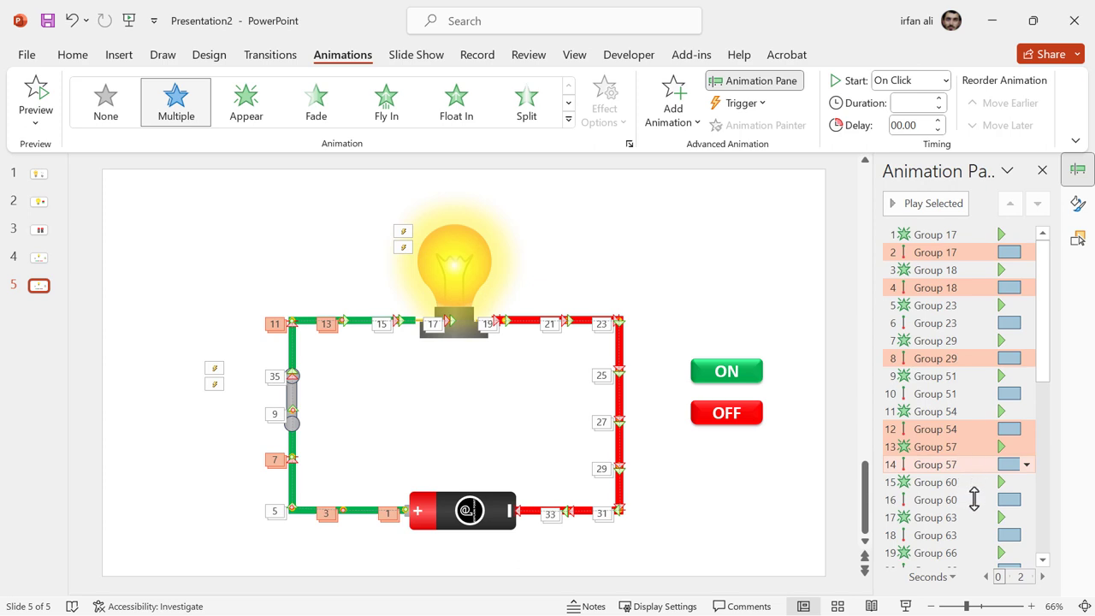
{"action": "left_click", "coordinate": [971, 532], "text": "ctrl"}
{"action": "left_click", "coordinate": [972, 501], "text": "ctrl"}
{"action": "left_click", "coordinate": [968, 449], "text": "ctrl"}
{"action": "left_click", "coordinate": [956, 393], "text": "ctrl"}
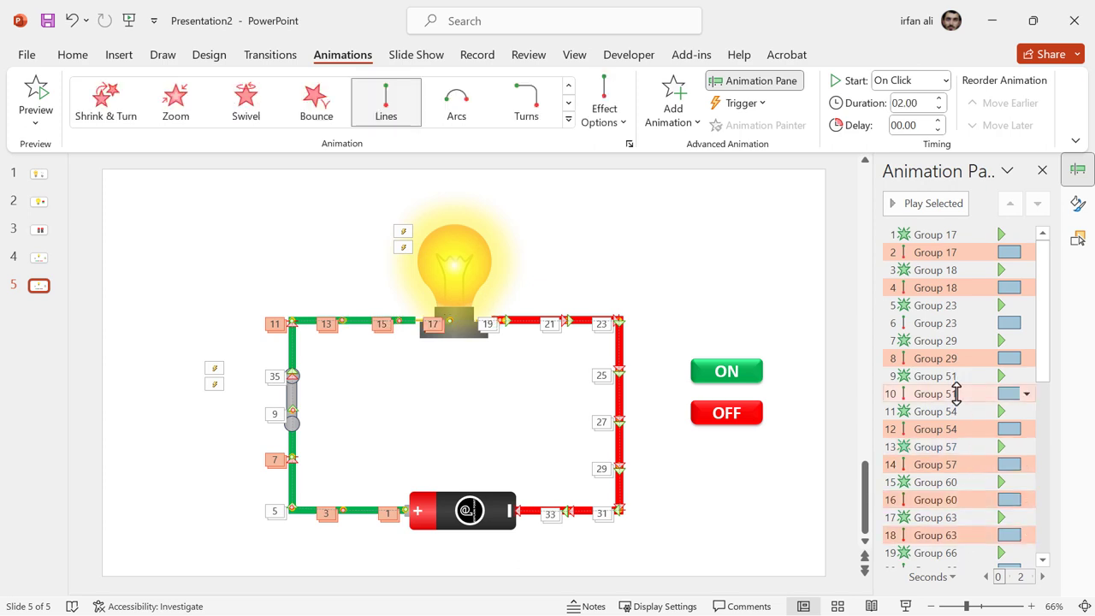
{"action": "scroll", "coordinate": [959, 393], "scroll_direction": "down", "scroll_amount": 5}
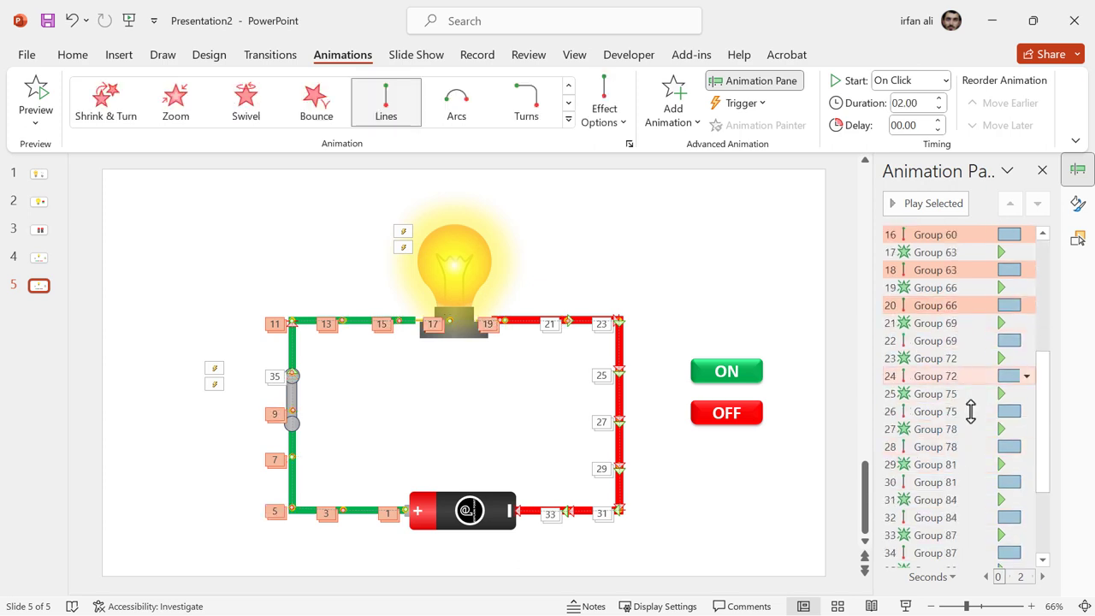
{"action": "left_click", "coordinate": [973, 447], "text": "ctrl"}
{"action": "left_click", "coordinate": [971, 553], "text": "ctrl"}
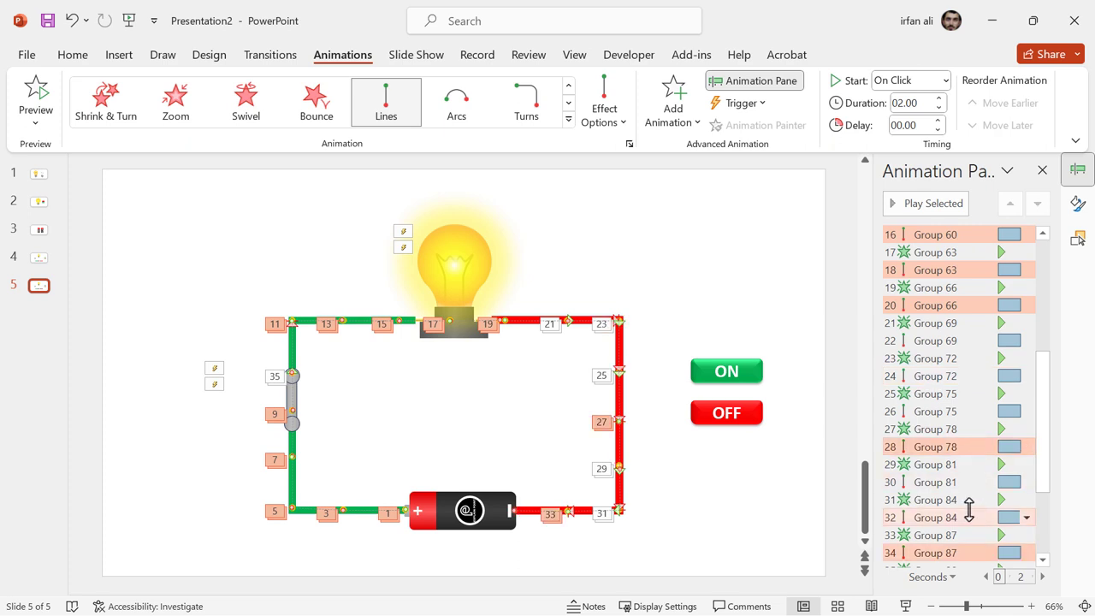
{"action": "left_click", "coordinate": [970, 517], "text": "ctrl"}
{"action": "scroll", "coordinate": [970, 516], "scroll_direction": "down", "scroll_amount": 2}
{"action": "left_click", "coordinate": [960, 484], "text": "ctrl"}
{"action": "left_click", "coordinate": [961, 381], "text": "ctrl"}
{"action": "left_click", "coordinate": [965, 306], "text": "ctrl"}
{"action": "left_click", "coordinate": [961, 269], "text": "ctrl"}
{"action": "left_click", "coordinate": [978, 428], "text": "ctrl"}
{"action": "scroll", "coordinate": [974, 393], "scroll_direction": "up", "scroll_amount": 3}
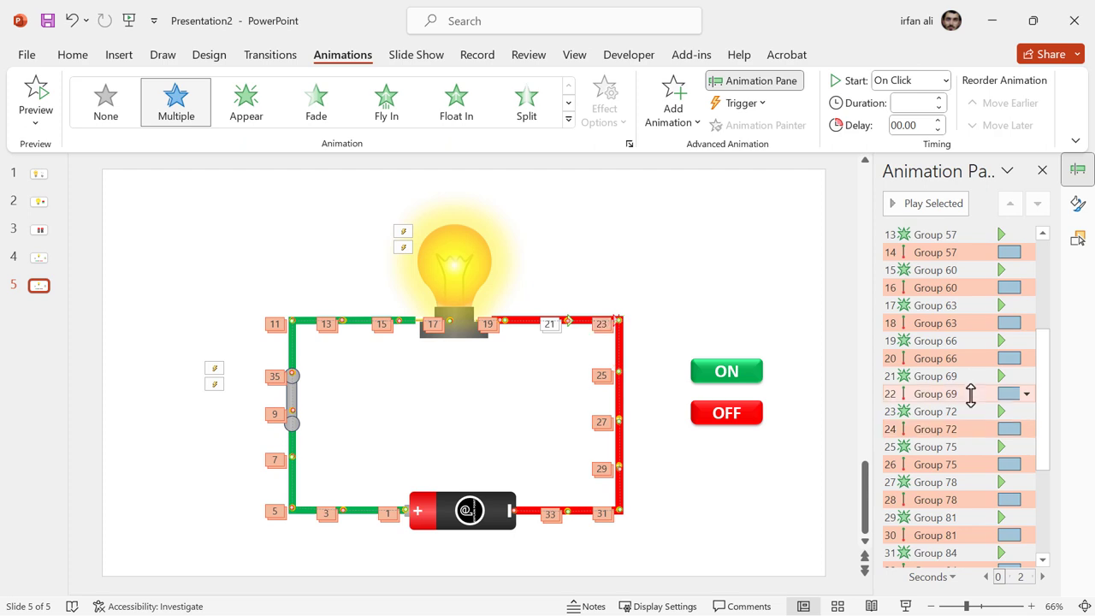
{"action": "right_click", "coordinate": [970, 394]}
{"action": "left_click", "coordinate": [983, 474]}
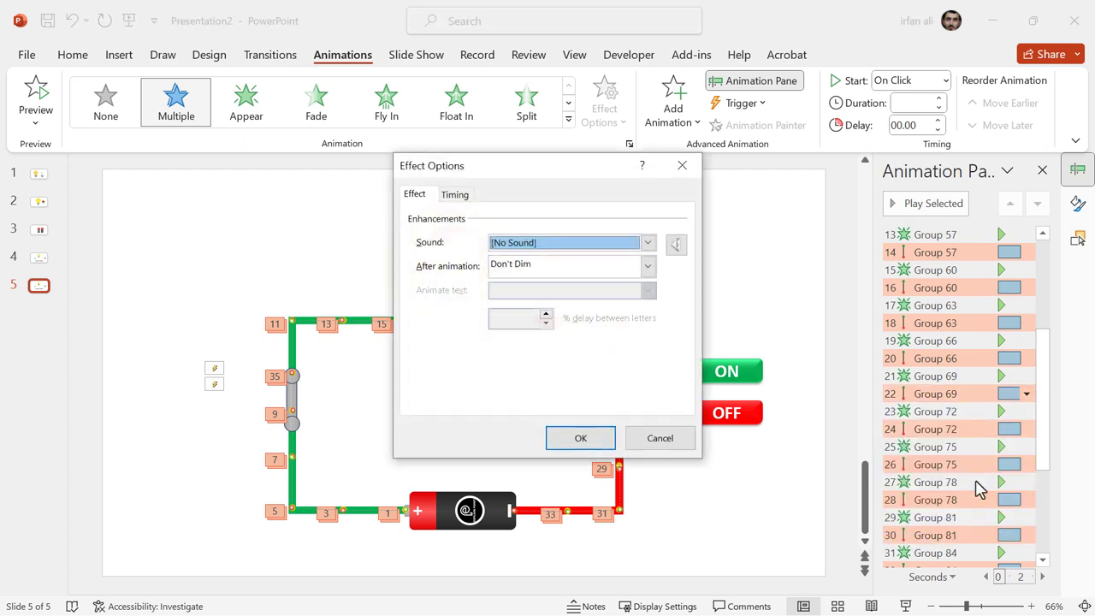
{"action": "left_click", "coordinate": [455, 194]}
{"action": "left_click", "coordinate": [660, 438]}
- Deselect the Appear effect of Group 87 and set the motion paths' smooth start and smooth end to 0 sec
{"action": "scroll", "coordinate": [984, 471], "scroll_direction": "down", "scroll_amount": 3}
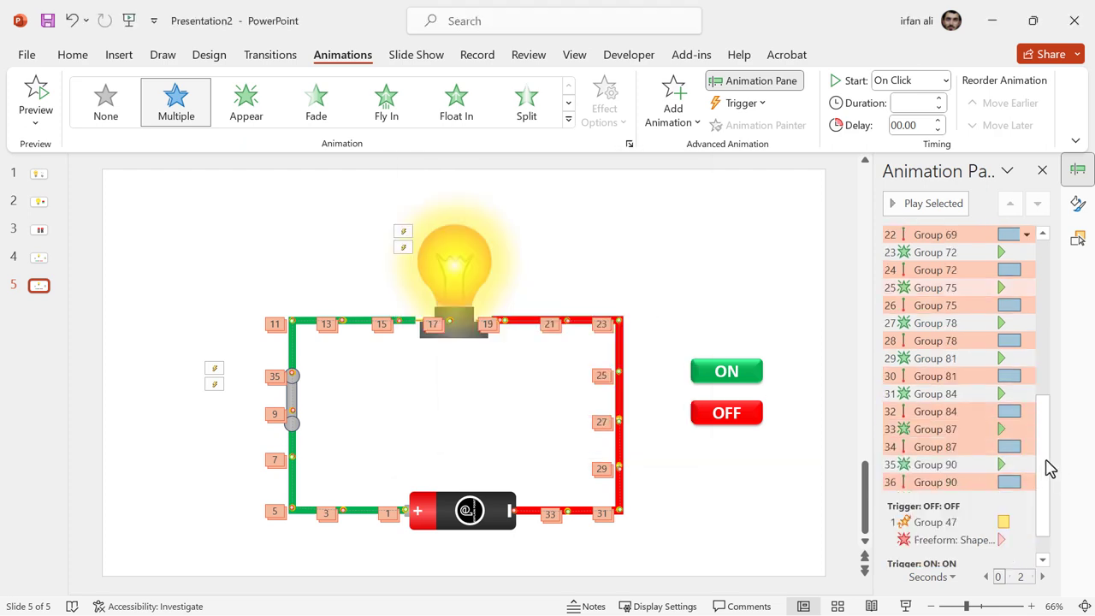
{"action": "left_click", "coordinate": [971, 430], "text": "ctrl"}
{"action": "right_click", "coordinate": [978, 444]}
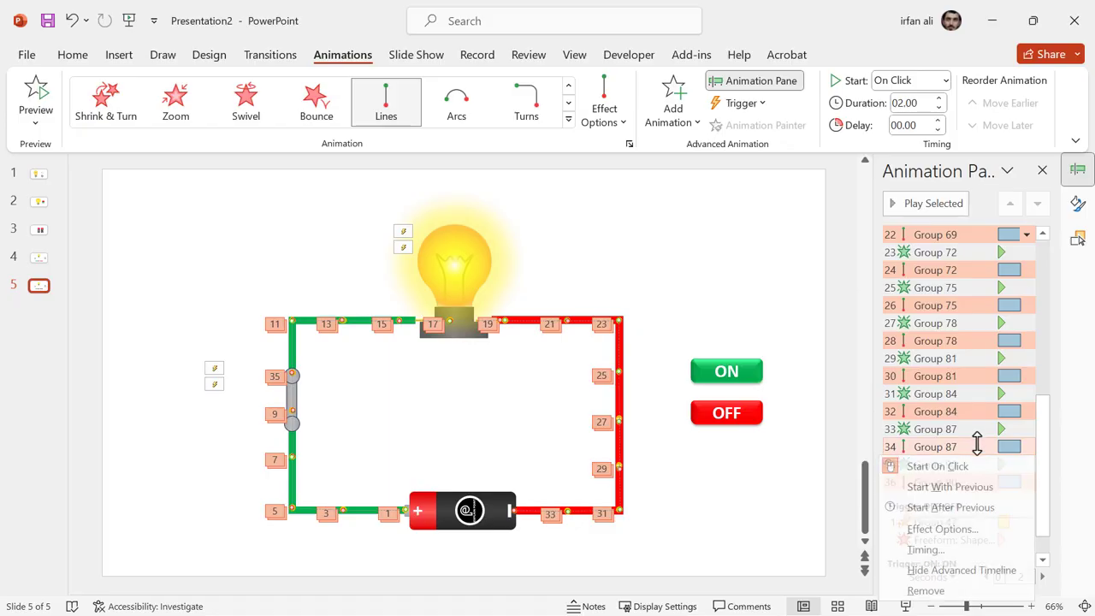
{"action": "left_click", "coordinate": [965, 530]}
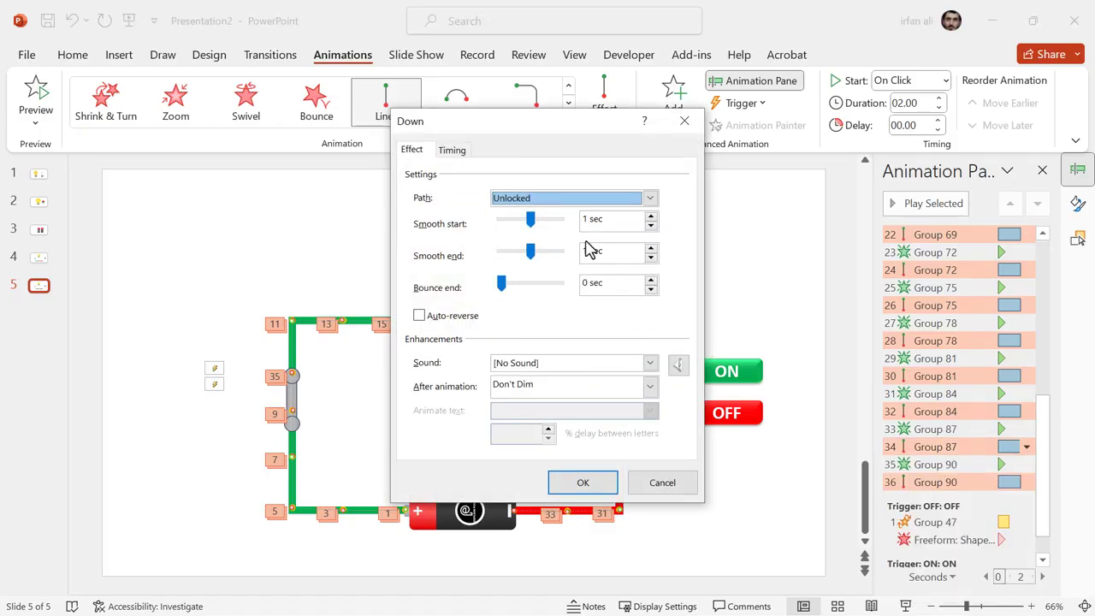
{"action": "left_click_drag", "start_coordinate": [530, 220], "coordinate": [502, 254]}
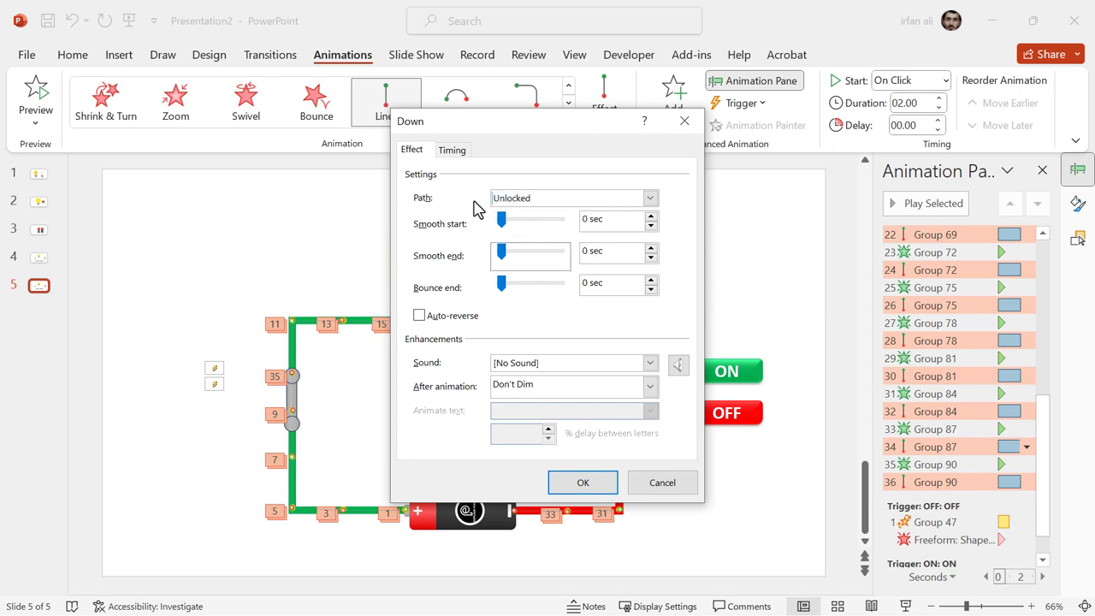
- Set the selected motion paths to repeat Until End of Slide
{"action": "left_click", "coordinate": [452, 150]}
{"action": "left_click", "coordinate": [582, 244]}
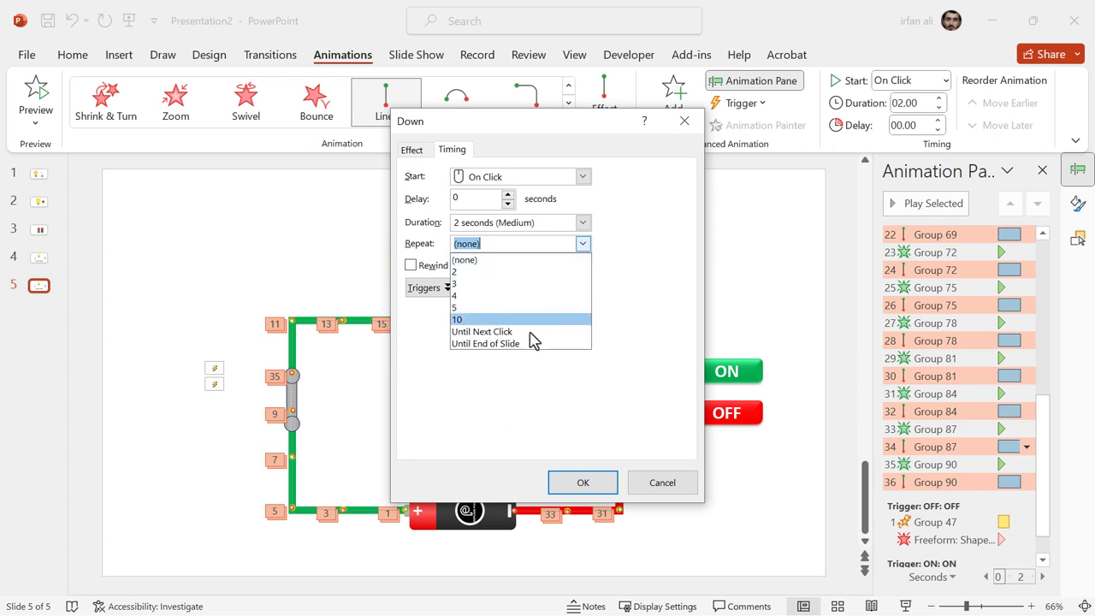
{"action": "left_click", "coordinate": [528, 346]}
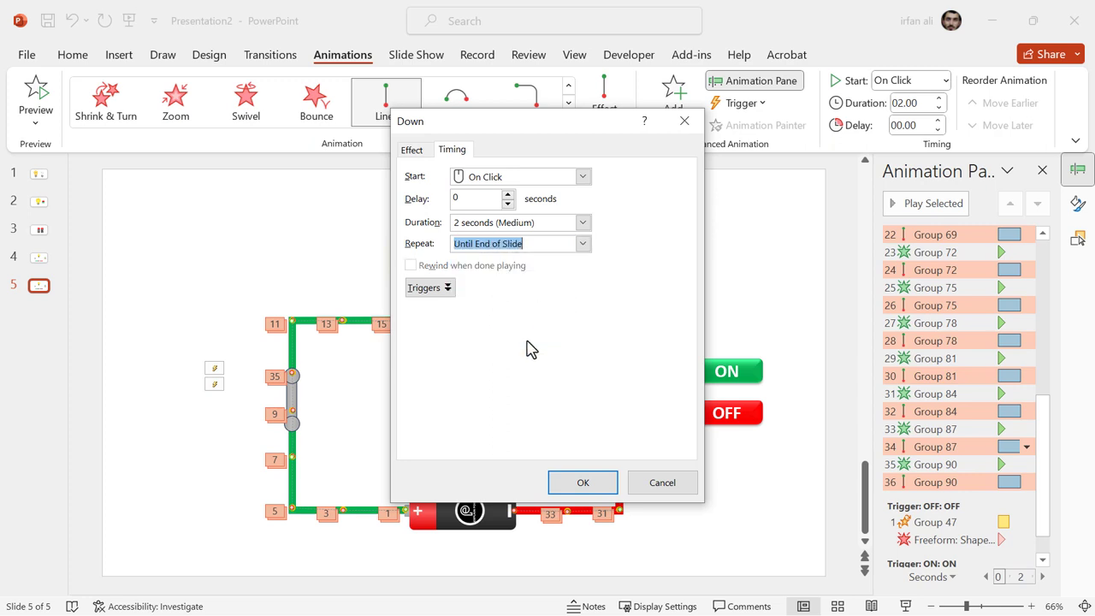
{"action": "left_click", "coordinate": [603, 486]}
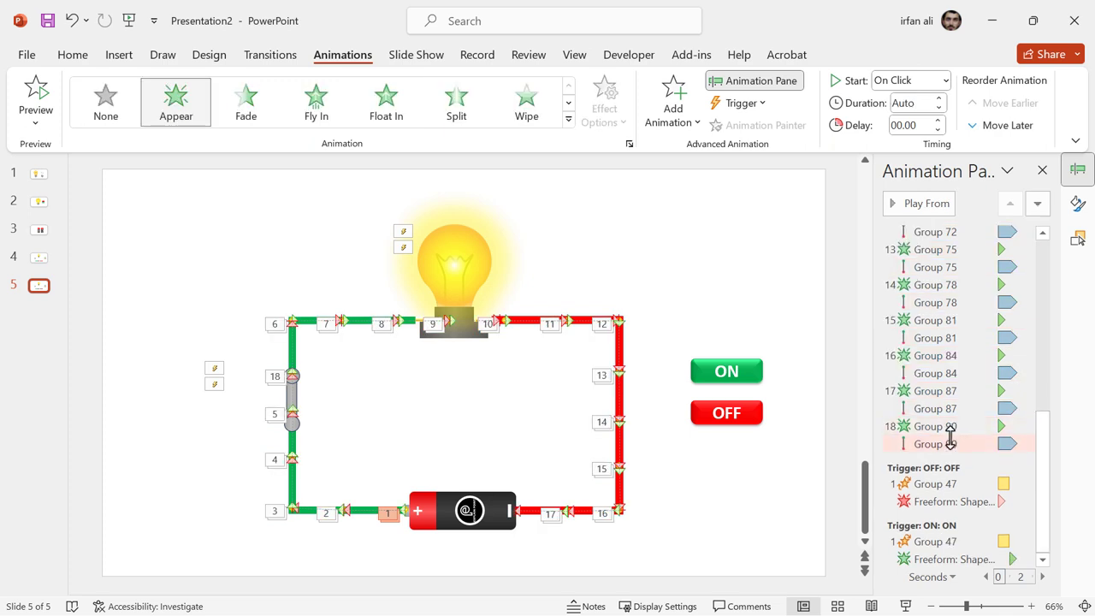
- Select all the electrons' Appear and motion path effects and trigger them on click of the ON button
{"action": "left_click", "coordinate": [951, 439], "text": "shift"}
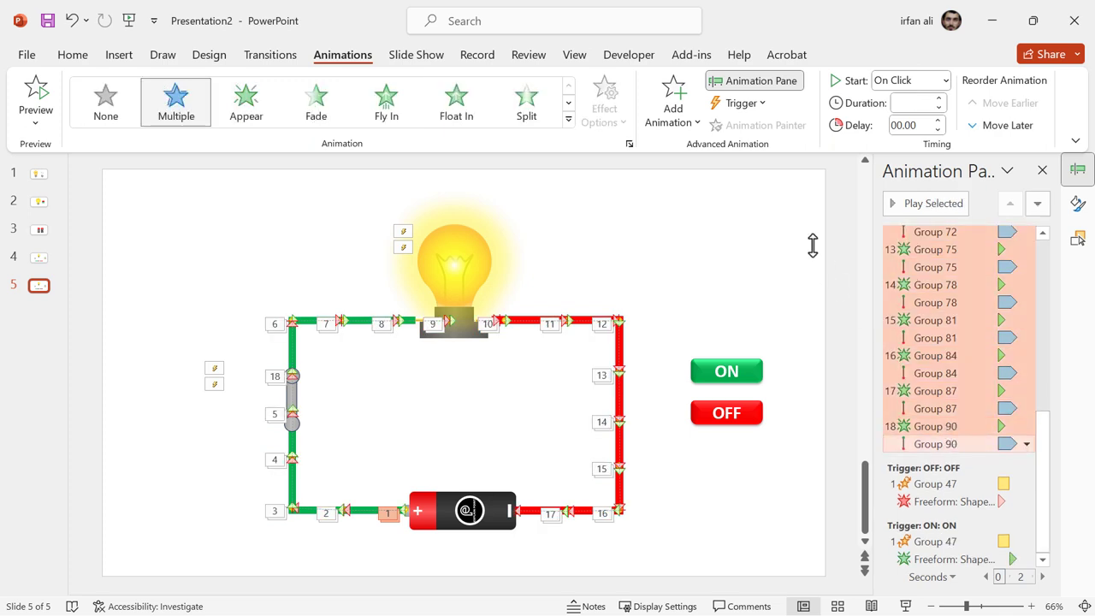
{"action": "left_click", "coordinate": [764, 106]}
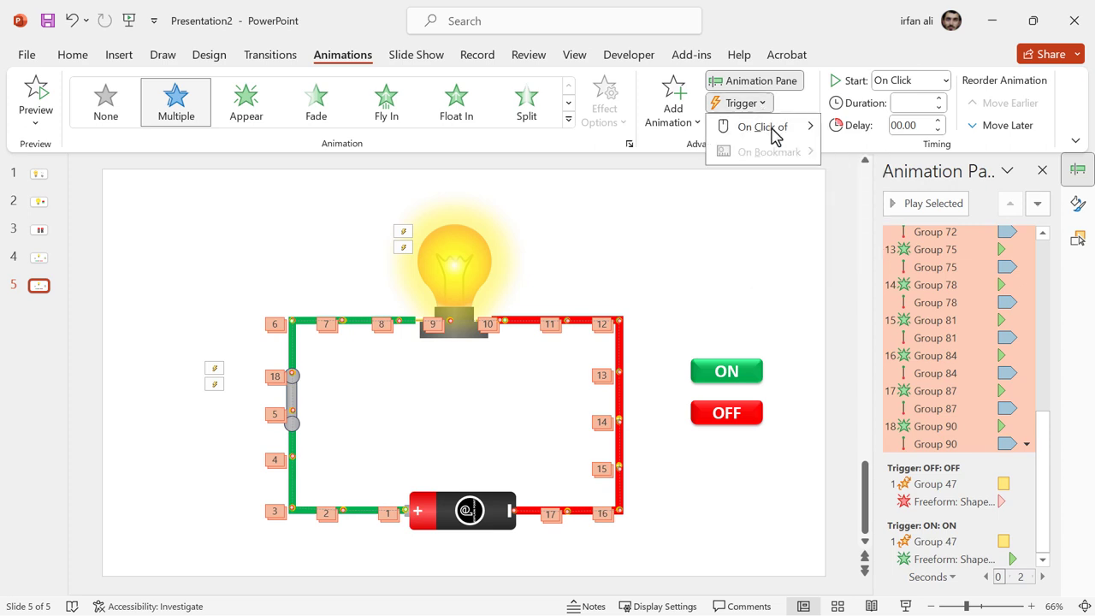
{"action": "mouse_move", "coordinate": [773, 135]}
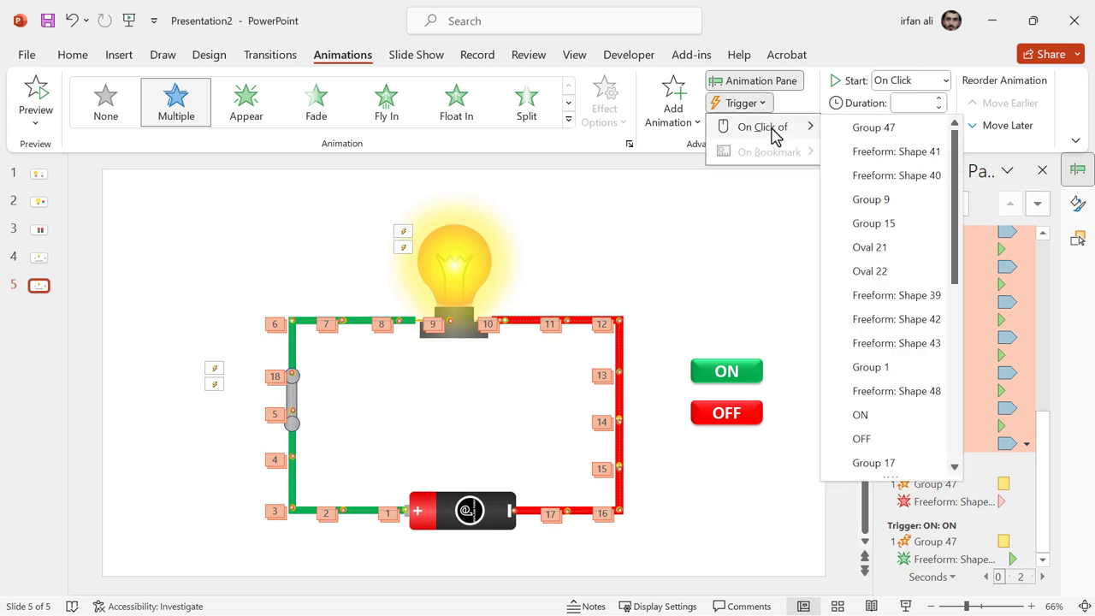
{"action": "left_click", "coordinate": [896, 417]}
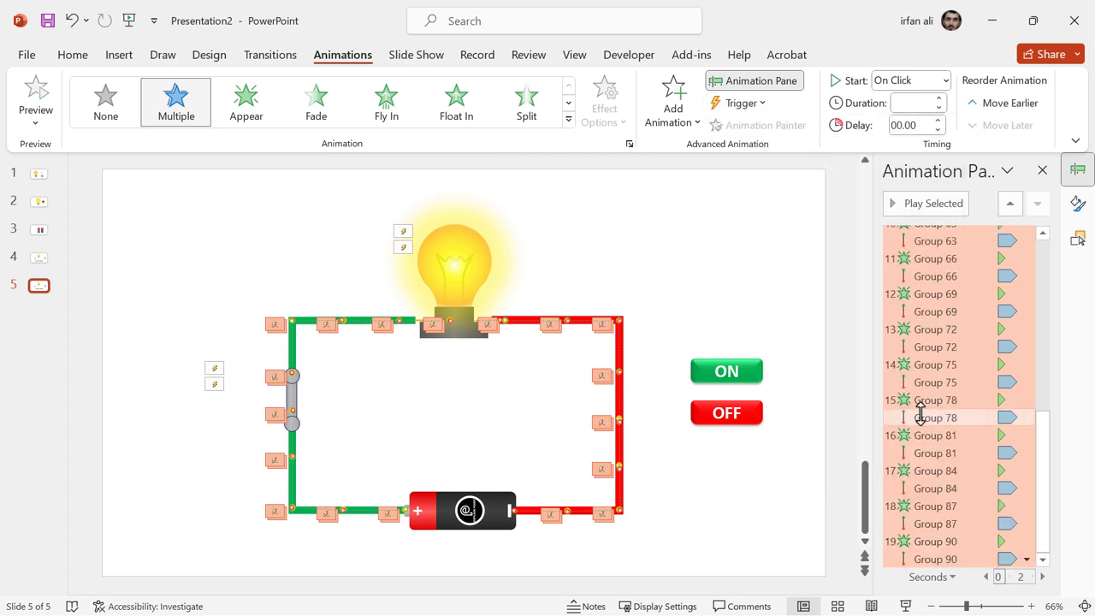
- Set all the ON-triggered electron effects to start With Previous
{"action": "right_click", "coordinate": [921, 416]}
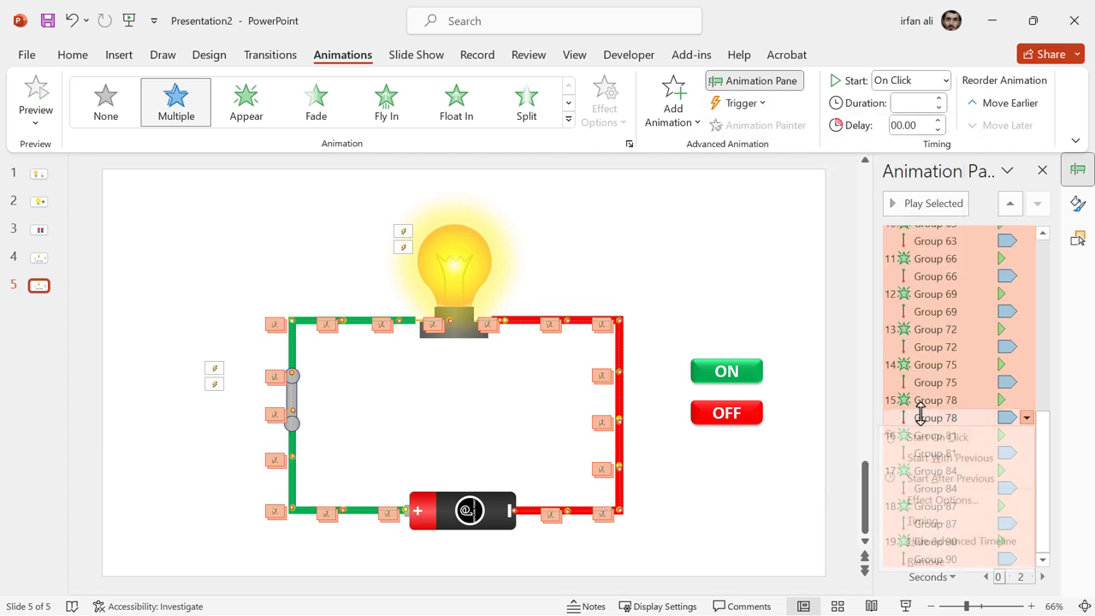
{"action": "left_click", "coordinate": [931, 459]}
{"action": "left_click", "coordinate": [934, 438]}
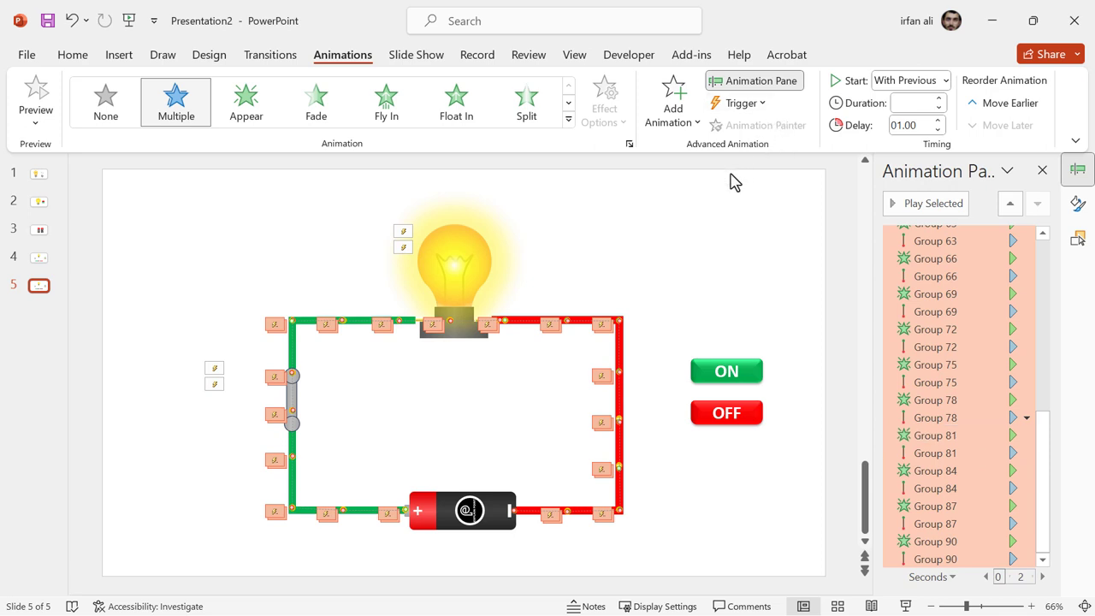
- Add a Disappear exit animation to all the electrons
{"action": "left_click", "coordinate": [677, 127]}
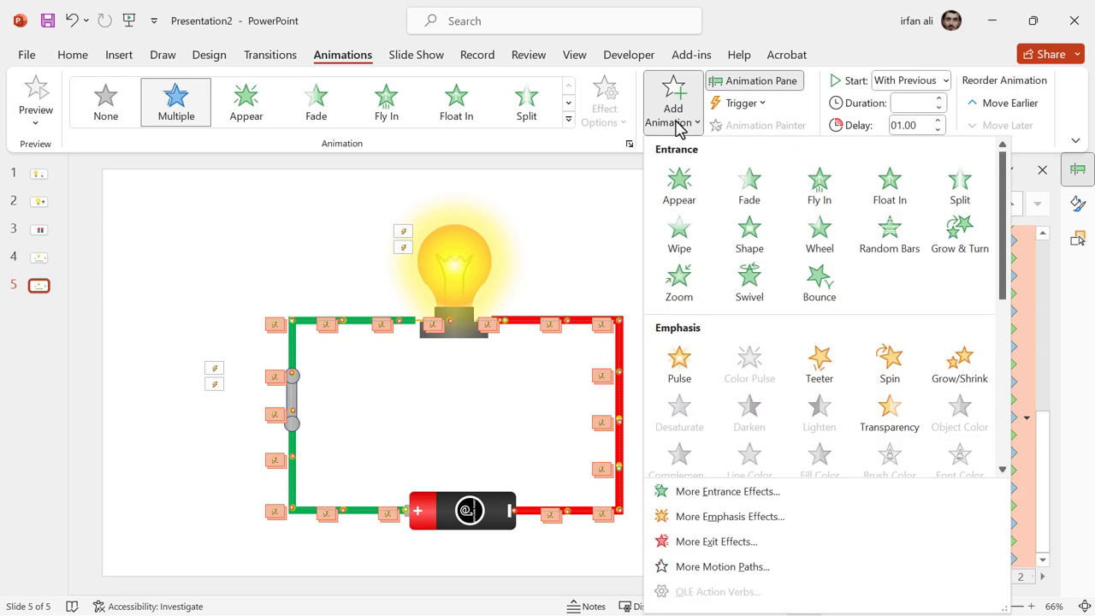
{"action": "scroll", "coordinate": [713, 332], "scroll_direction": "down", "scroll_amount": 5}
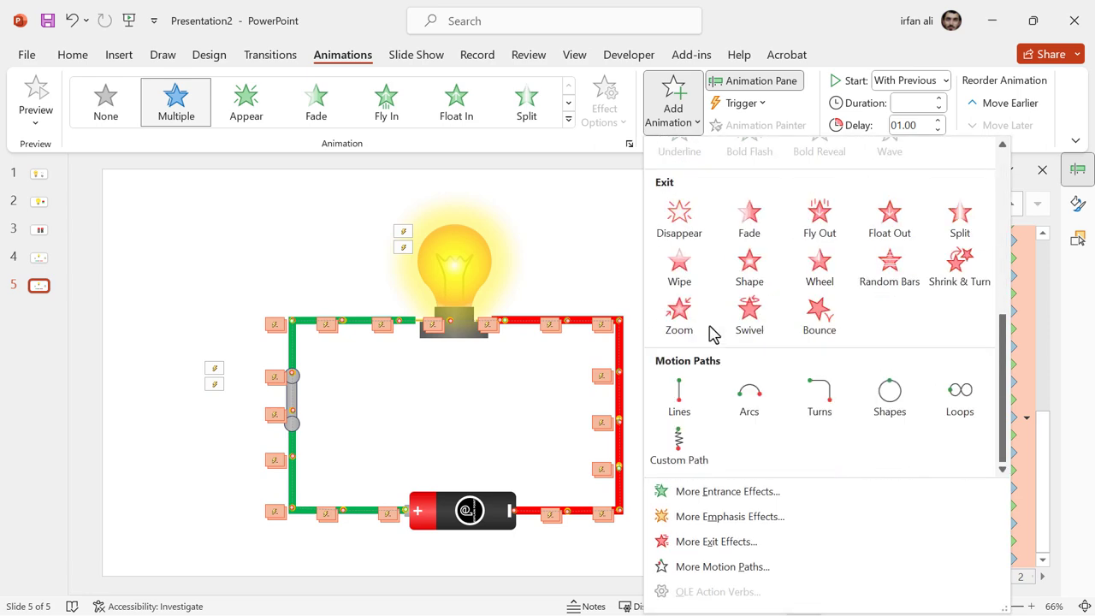
{"action": "left_click", "coordinate": [681, 233]}
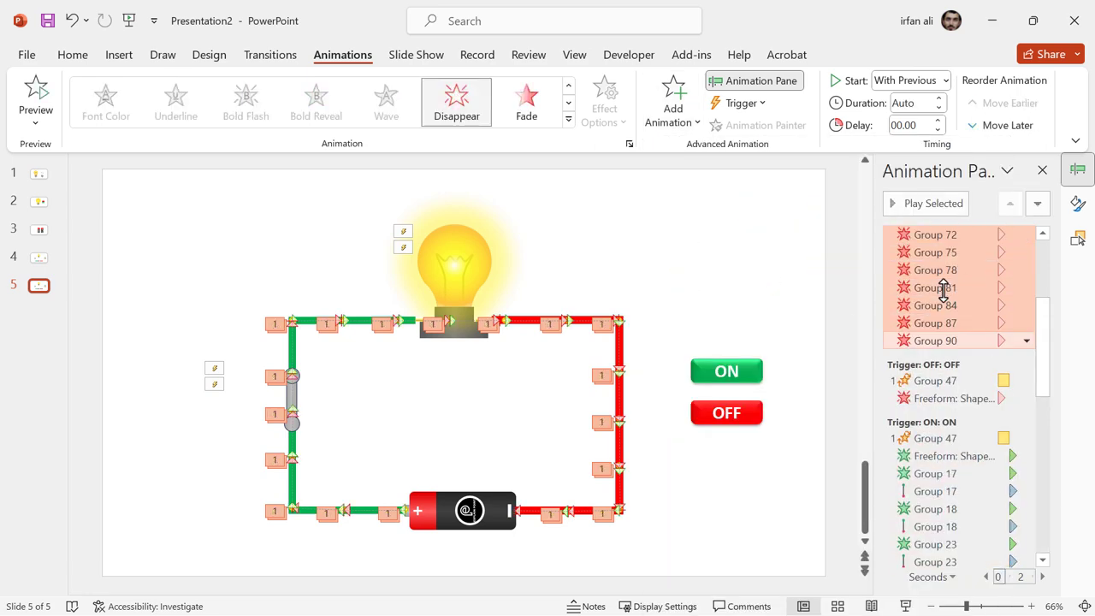
- Trigger the electrons' Disappear effects on click of the OFF button and set them to start With Previous
{"action": "scroll", "coordinate": [944, 291], "scroll_direction": "up", "scroll_amount": 4}
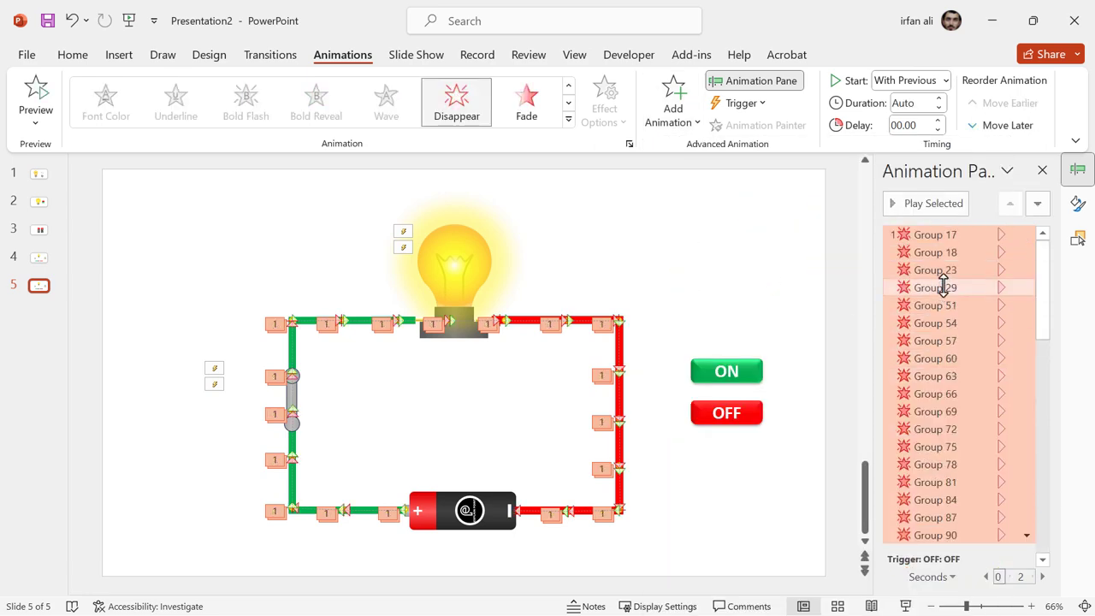
{"action": "left_click", "coordinate": [745, 104]}
{"action": "mouse_move", "coordinate": [779, 133]}
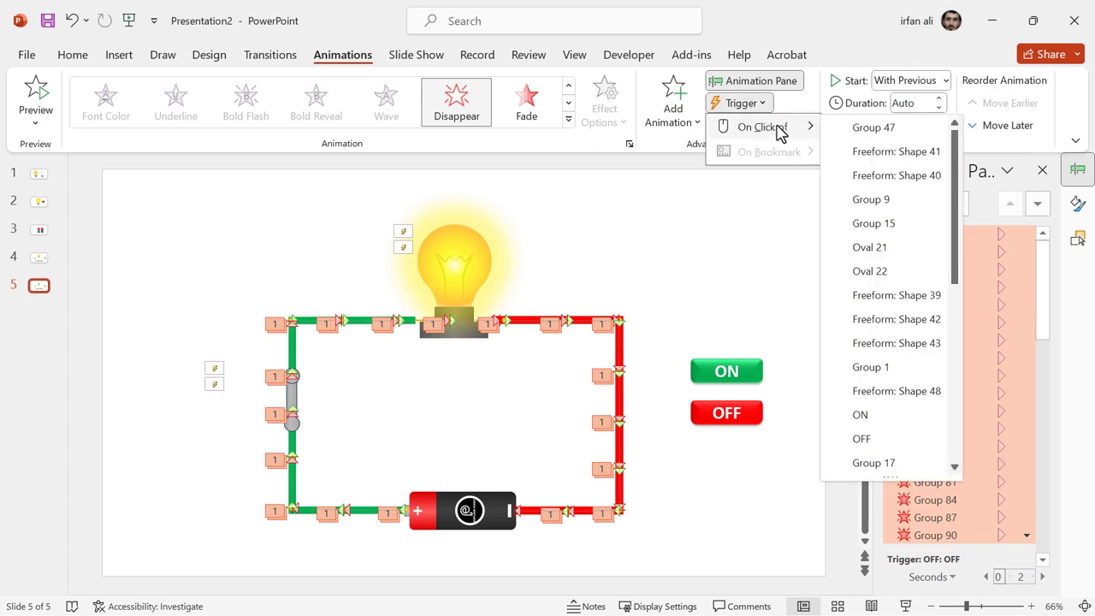
{"action": "left_click", "coordinate": [897, 439]}
{"action": "right_click", "coordinate": [953, 403]}
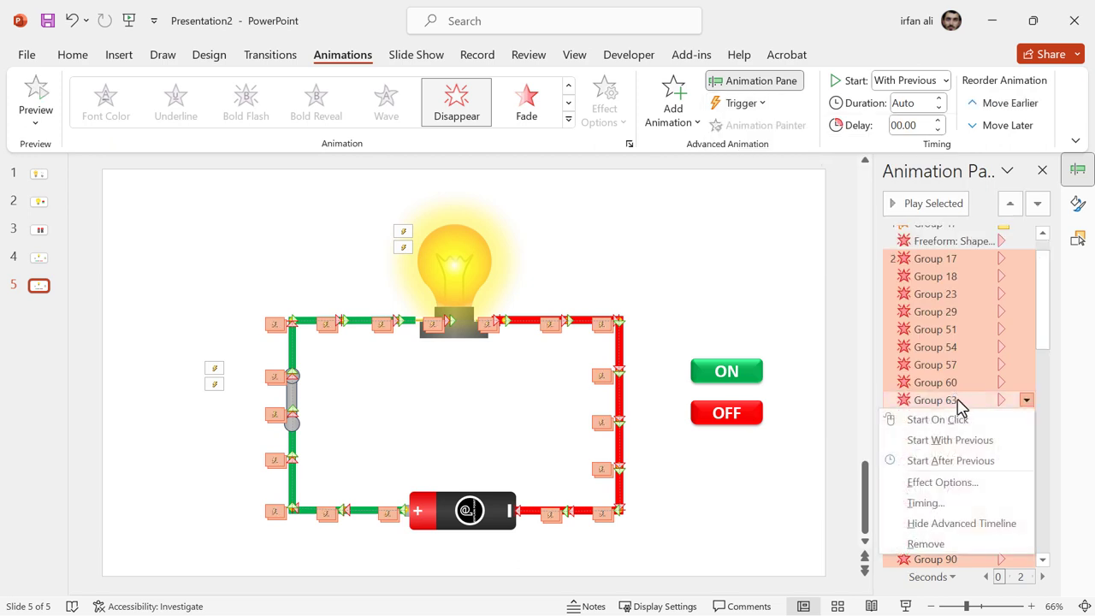
{"action": "left_click", "coordinate": [951, 441]}
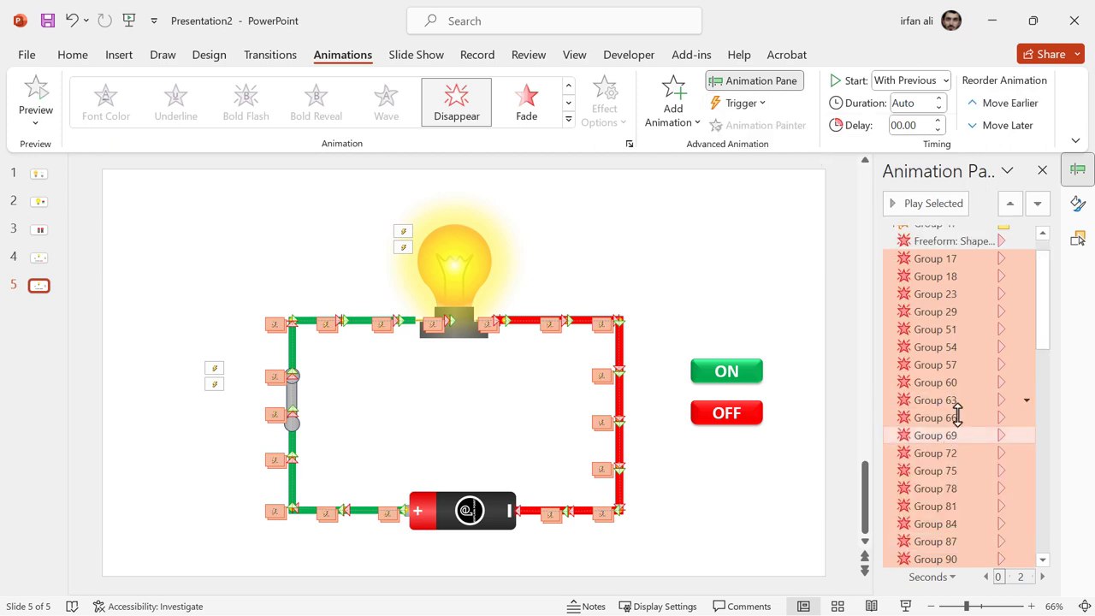
{"action": "left_click", "coordinate": [828, 317]}
- Set the rotation of the switch lever group to -45°
{"action": "left_click", "coordinate": [291, 402]}
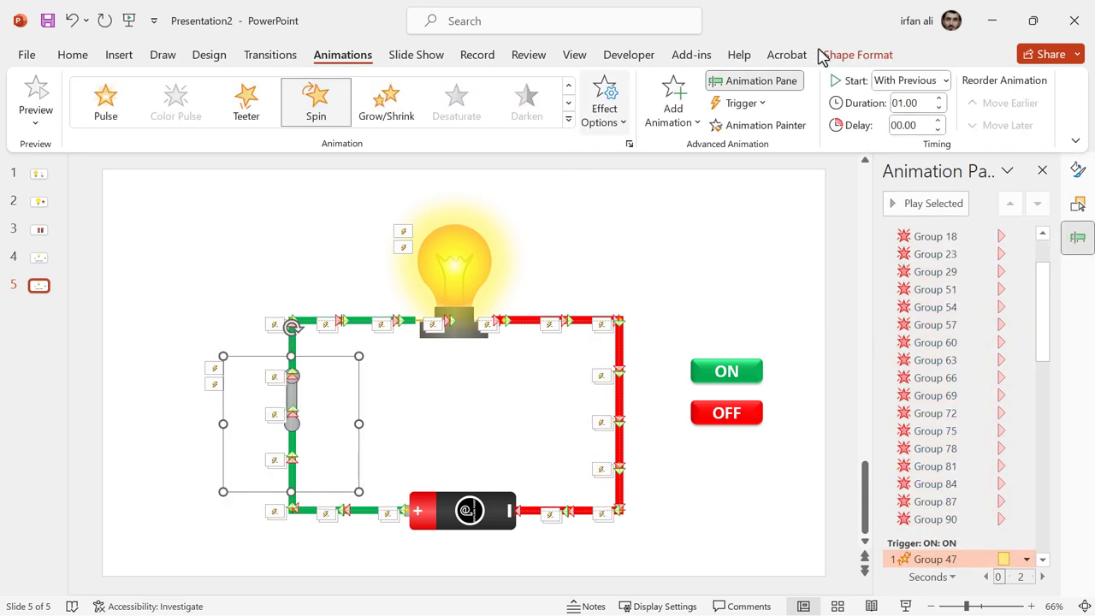
{"action": "left_click", "coordinate": [840, 56]}
{"action": "left_click", "coordinate": [999, 144]}
{"action": "left_click", "coordinate": [1001, 335]}
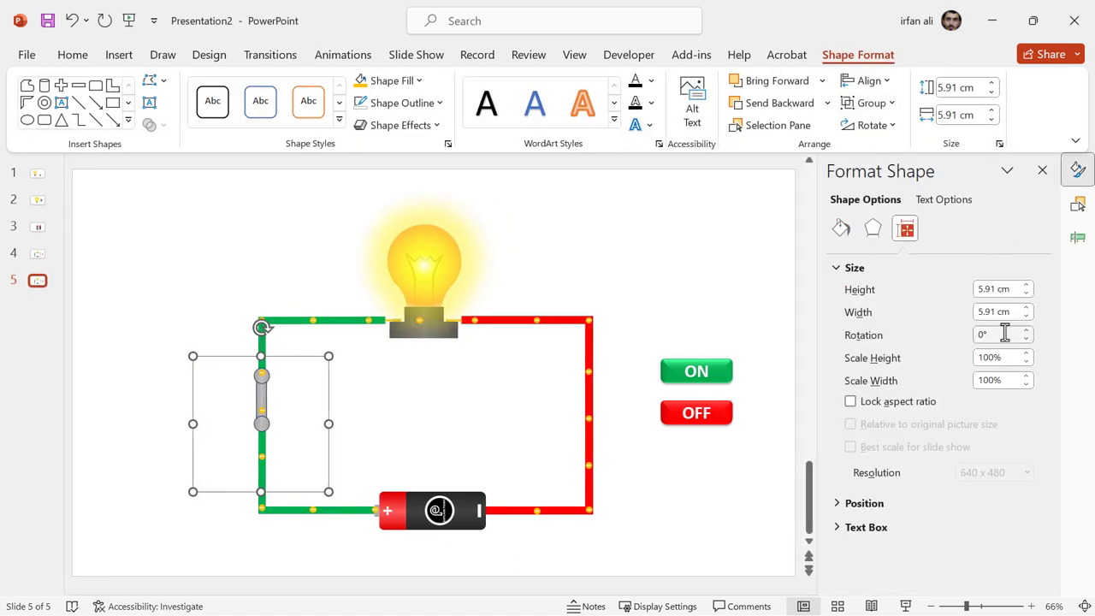
{"action": "type", "text": "45"}
{"action": "key", "text": "Return"}
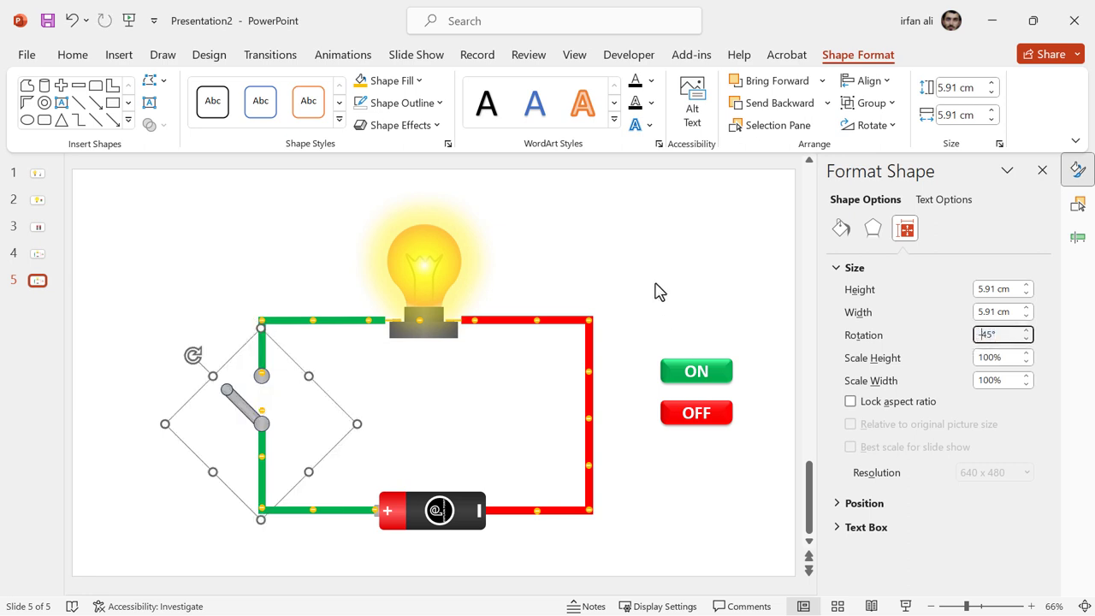
{"action": "left_click", "coordinate": [656, 291]}
- Bring back the slide's list of animation effects
{"action": "left_click", "coordinate": [1076, 240]}
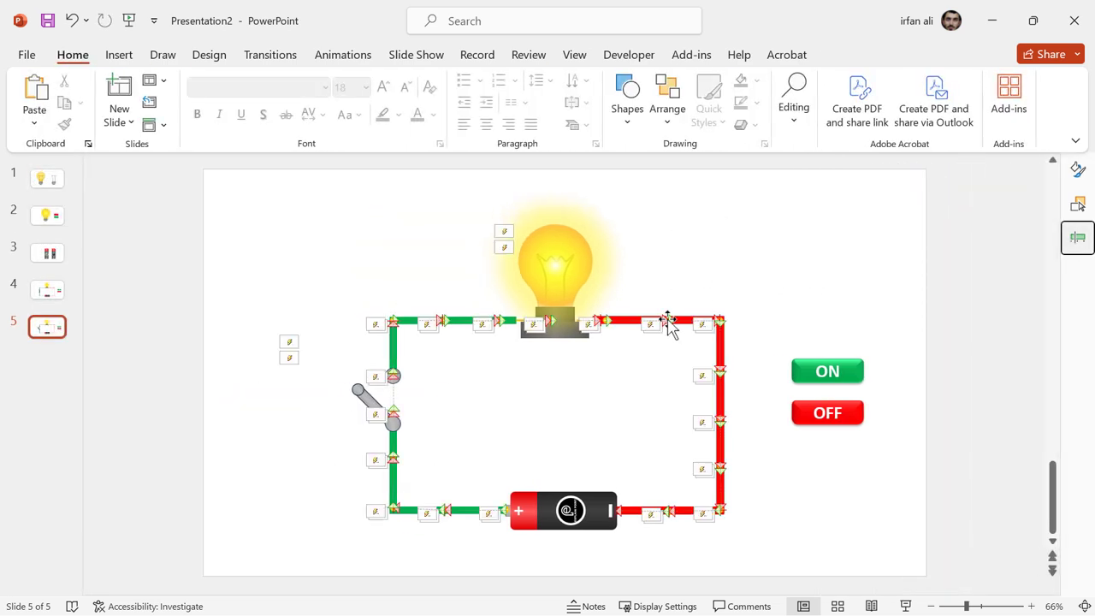
{"action": "left_click", "coordinate": [666, 320]}
{"action": "left_click", "coordinate": [1078, 238]}
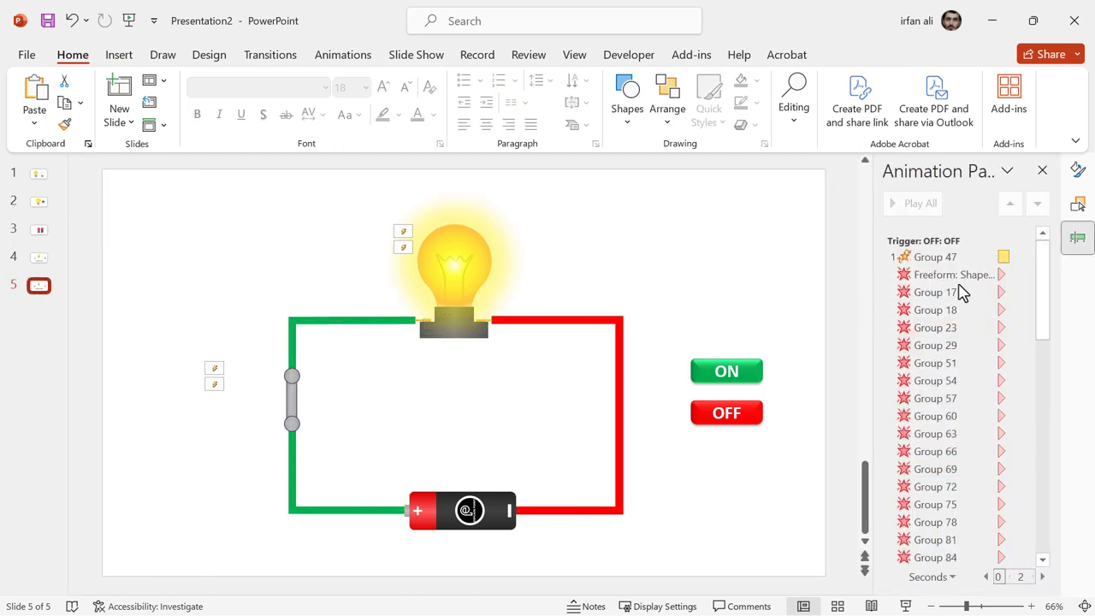
- Add another Disappear exit animation to all the electrons, selecting their OFF-triggered effects from Group 17 through Group 90
{"action": "left_click", "coordinate": [960, 293]}
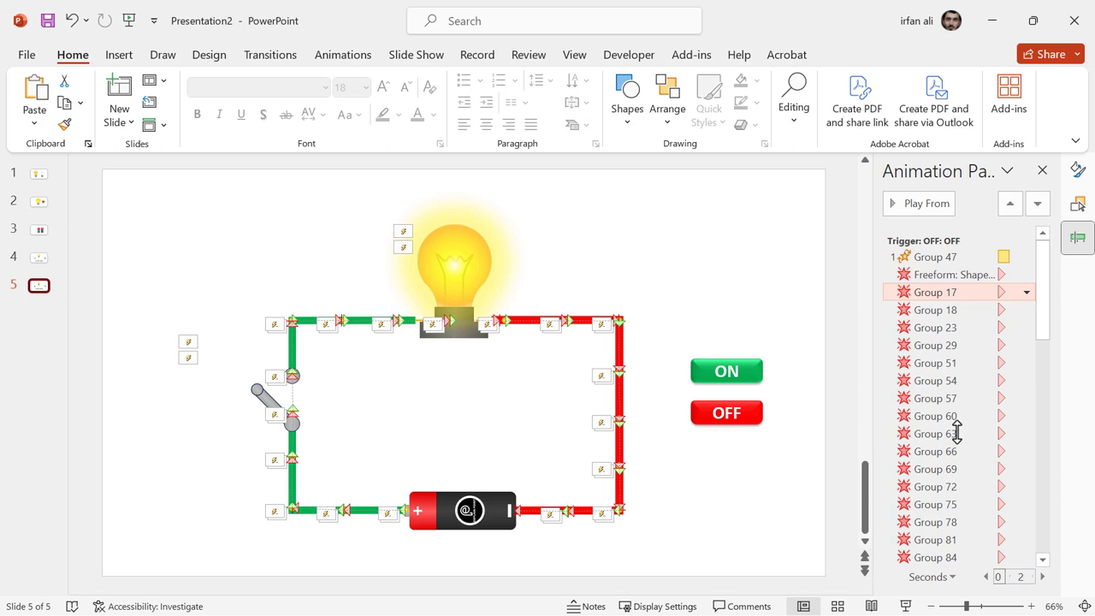
{"action": "scroll", "coordinate": [957, 433], "scroll_direction": "down", "scroll_amount": 2}
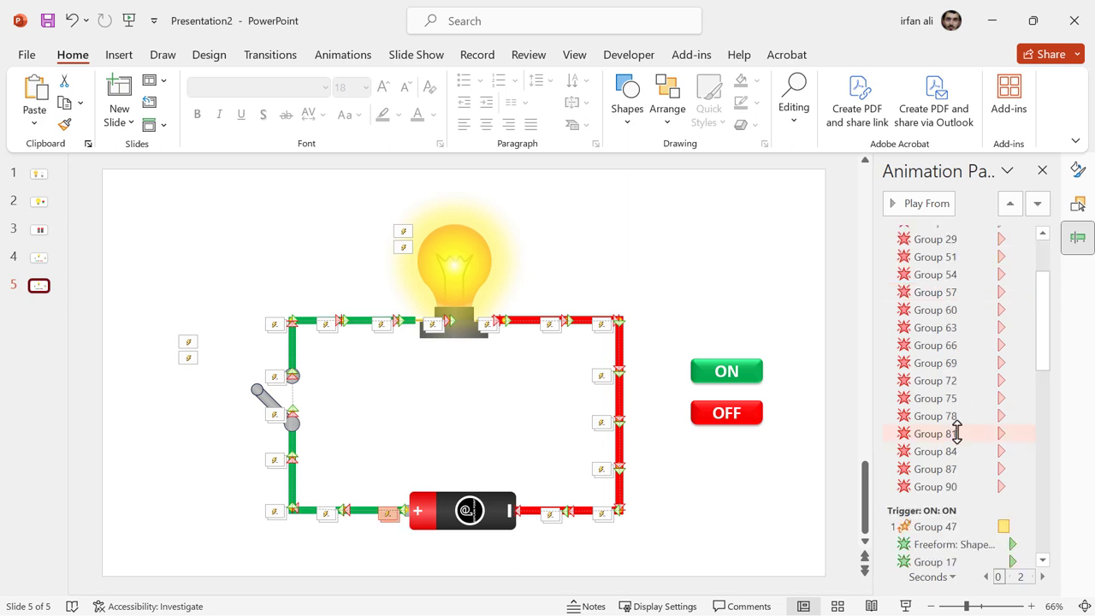
{"action": "left_click", "coordinate": [956, 484], "text": "shift"}
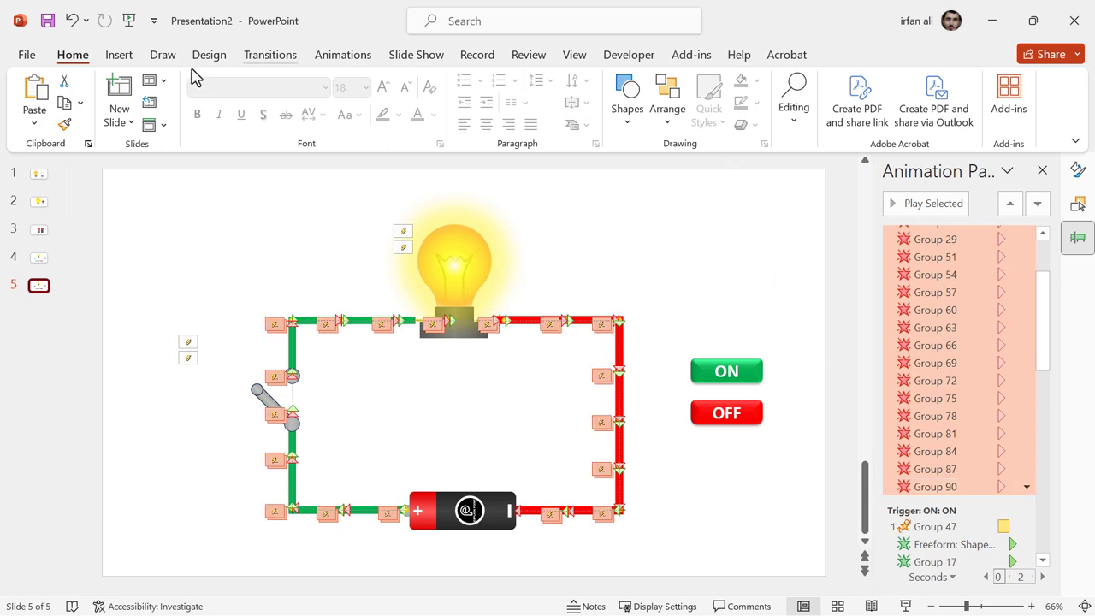
{"action": "left_click", "coordinate": [332, 62]}
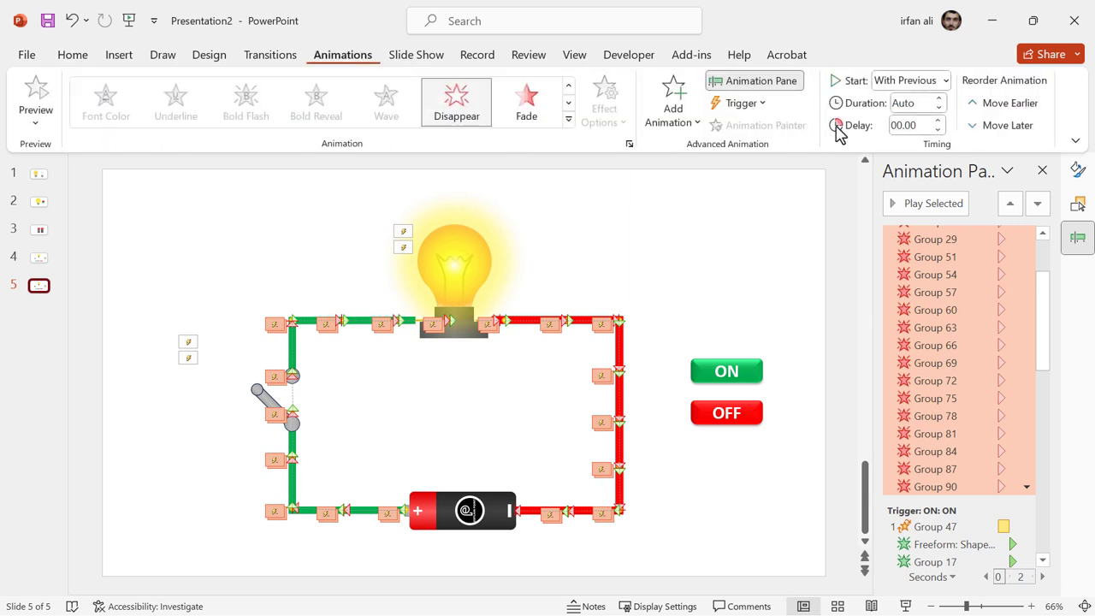
{"action": "left_click", "coordinate": [670, 127]}
{"action": "scroll", "coordinate": [719, 293], "scroll_direction": "down", "scroll_amount": 5}
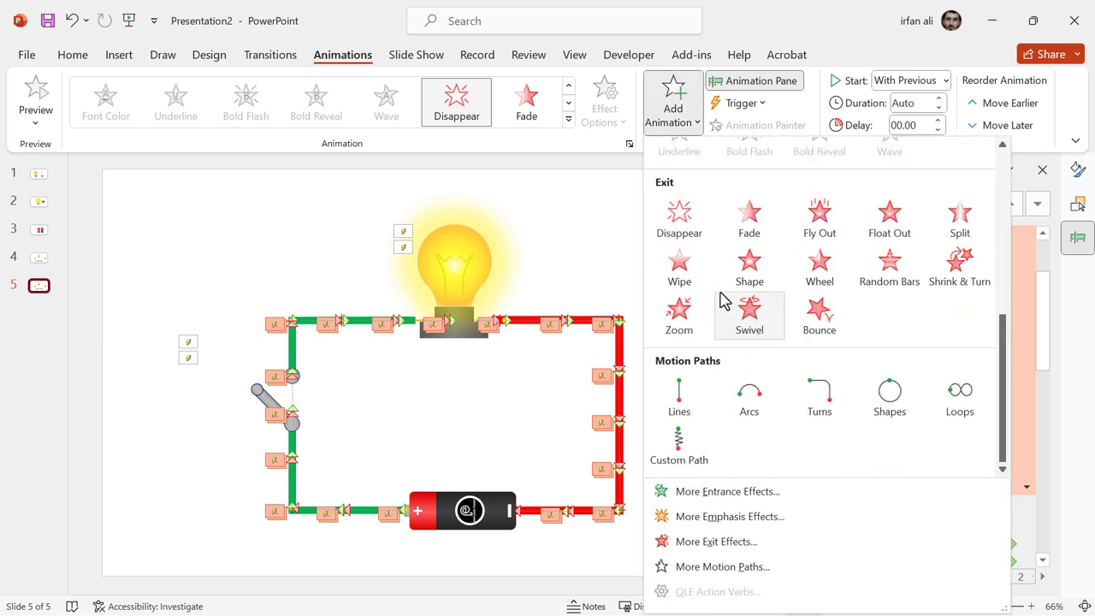
{"action": "left_click", "coordinate": [690, 239]}
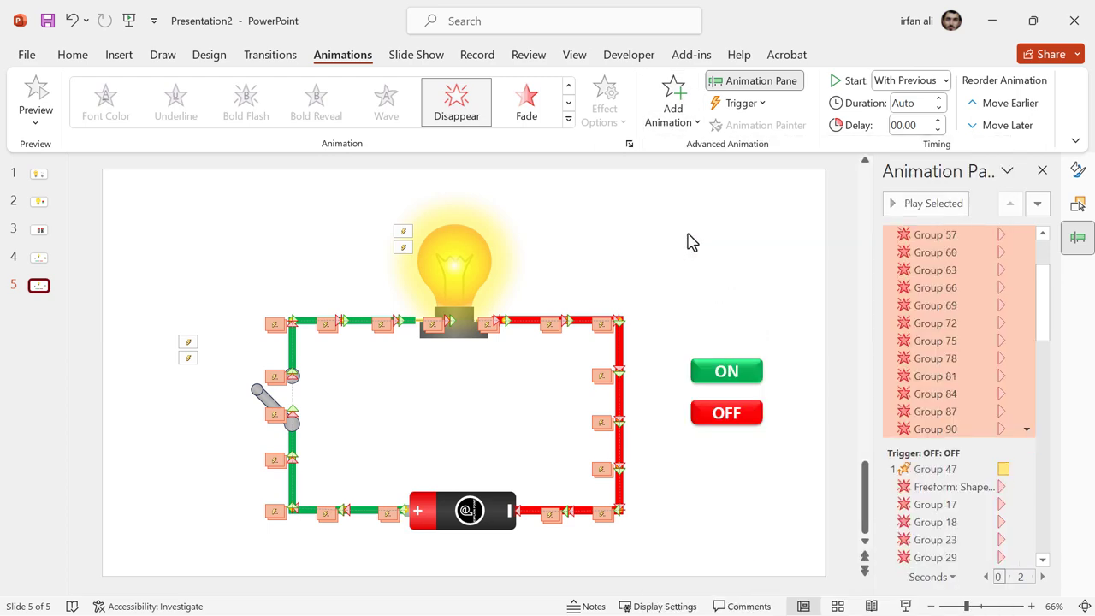
- Set the electrons' newly added Disappear effects to start With Previous and select the bulb's yellow glow
{"action": "right_click", "coordinate": [971, 329]}
{"action": "left_click", "coordinate": [962, 364]}
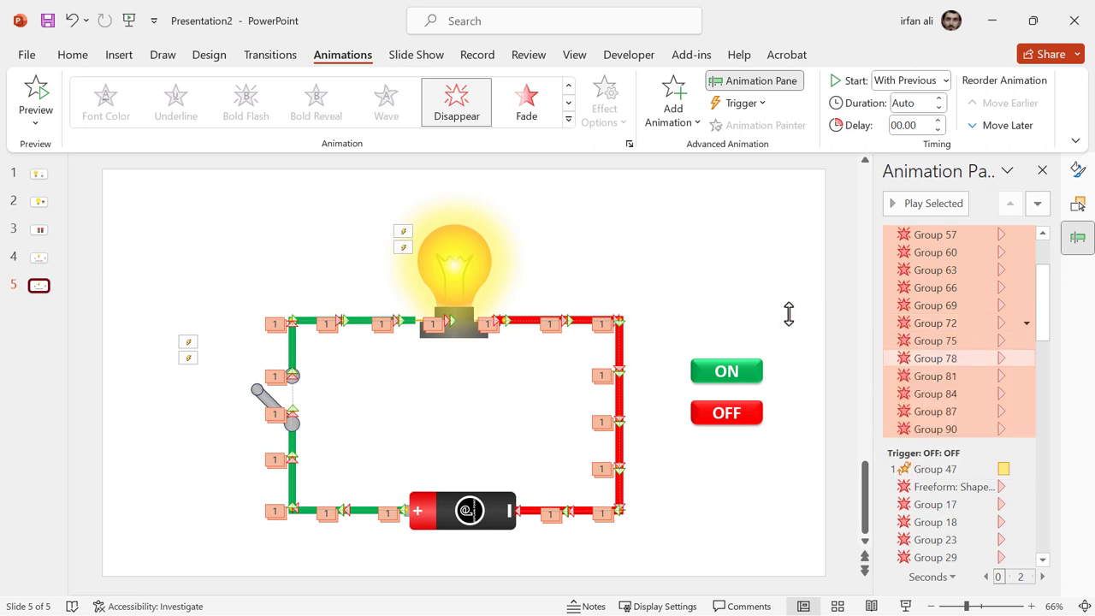
{"action": "left_click", "coordinate": [458, 227]}
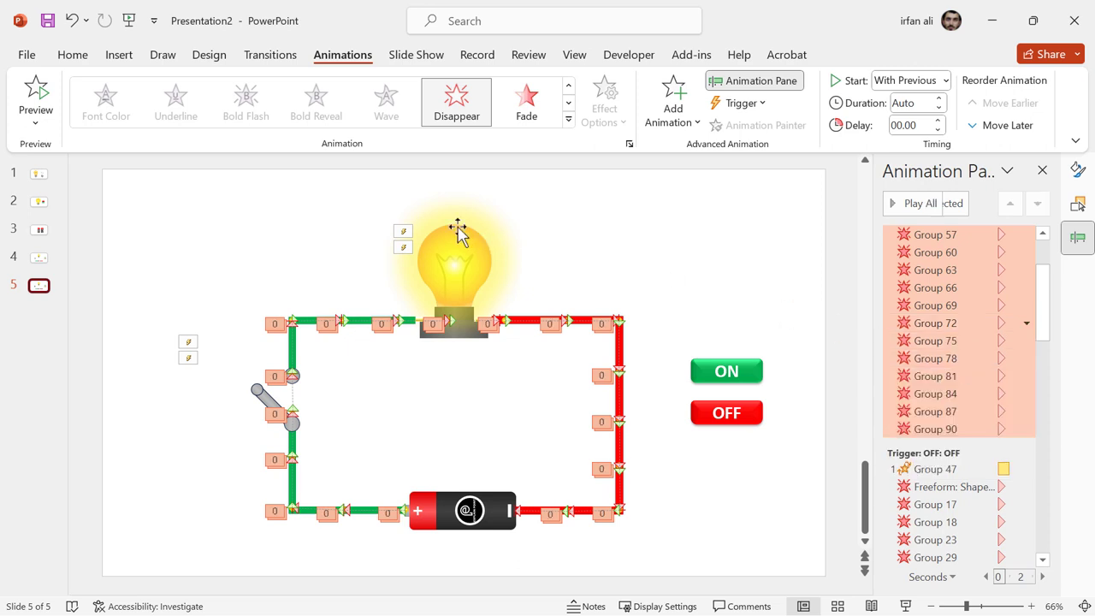